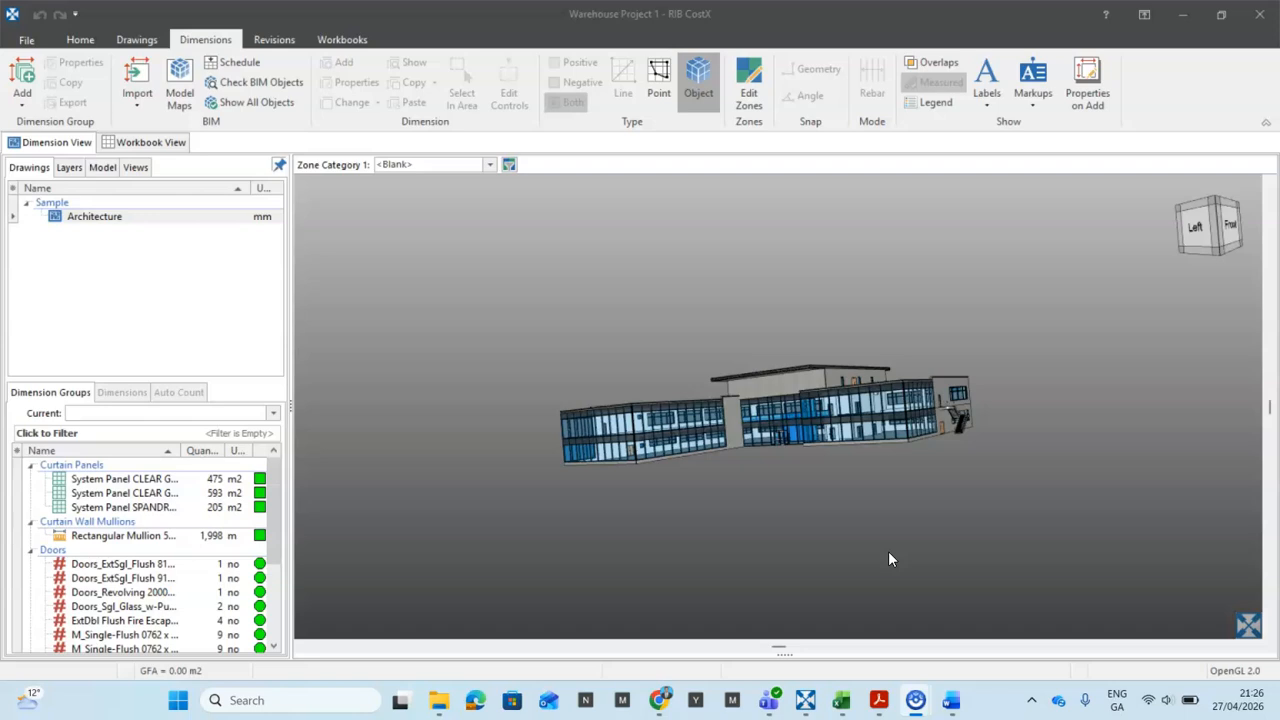
Step: Leave the File backstage and switch the ribbon to the Home tab commands
{"action": "left_click", "coordinate": [48, 44]}
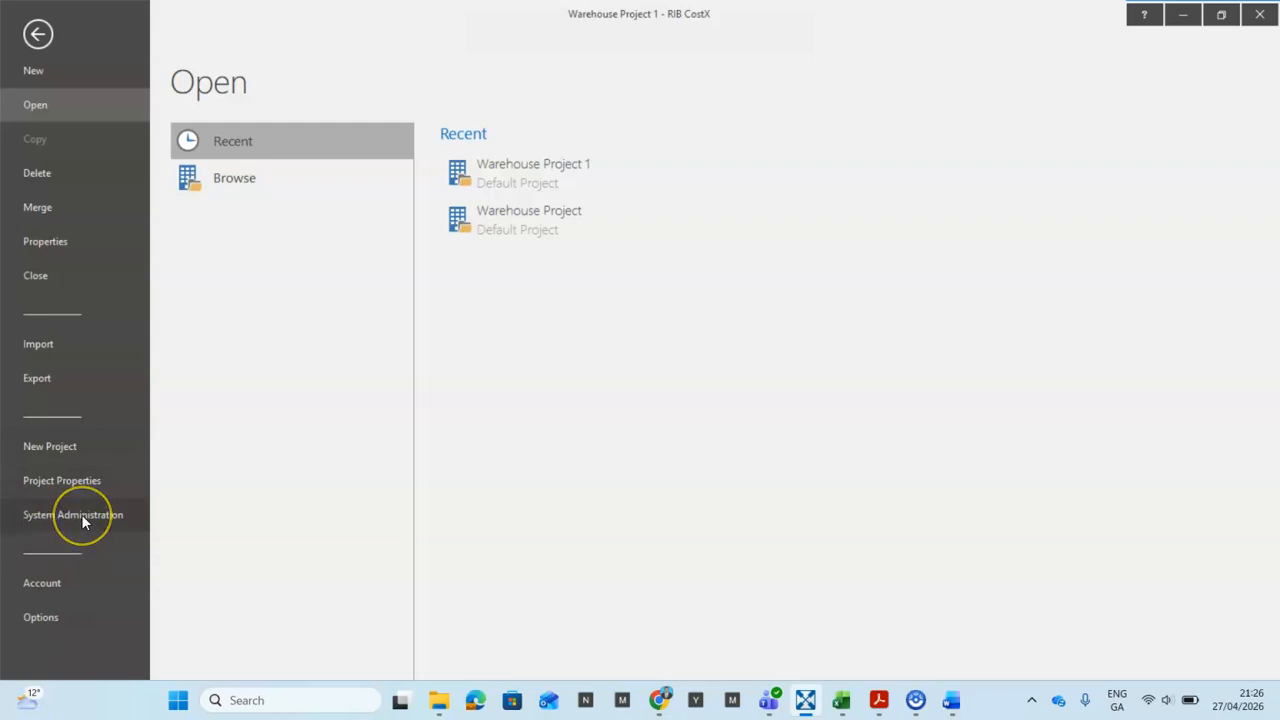
{"action": "left_click", "coordinate": [37, 34]}
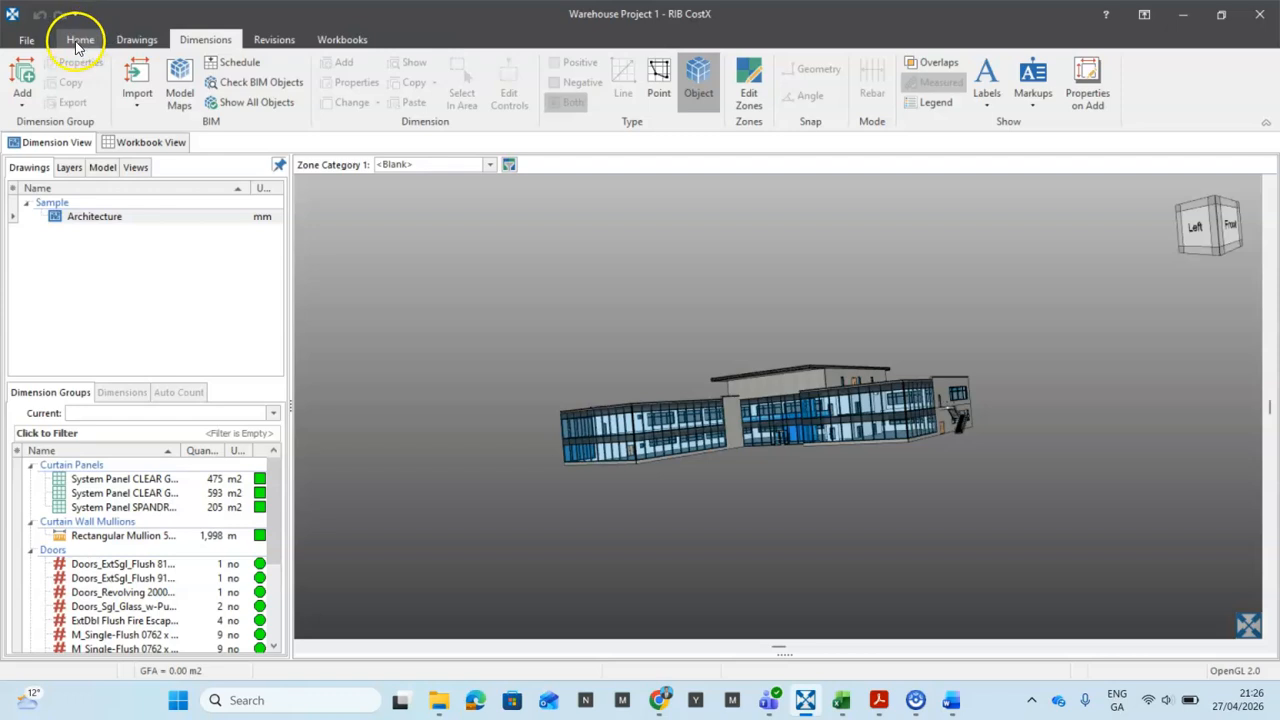
{"action": "left_click", "coordinate": [80, 40]}
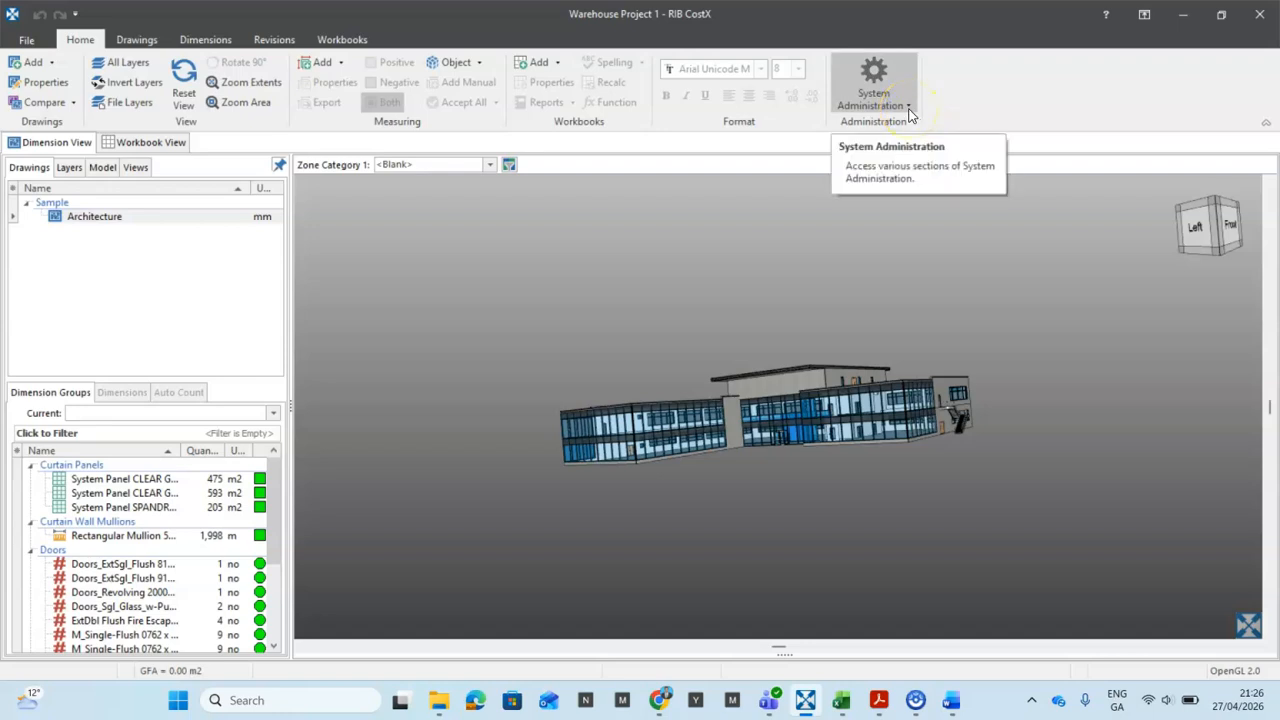
Step: Choose Rate Libraries from the System Administration dropdown
{"action": "left_click", "coordinate": [908, 110]}
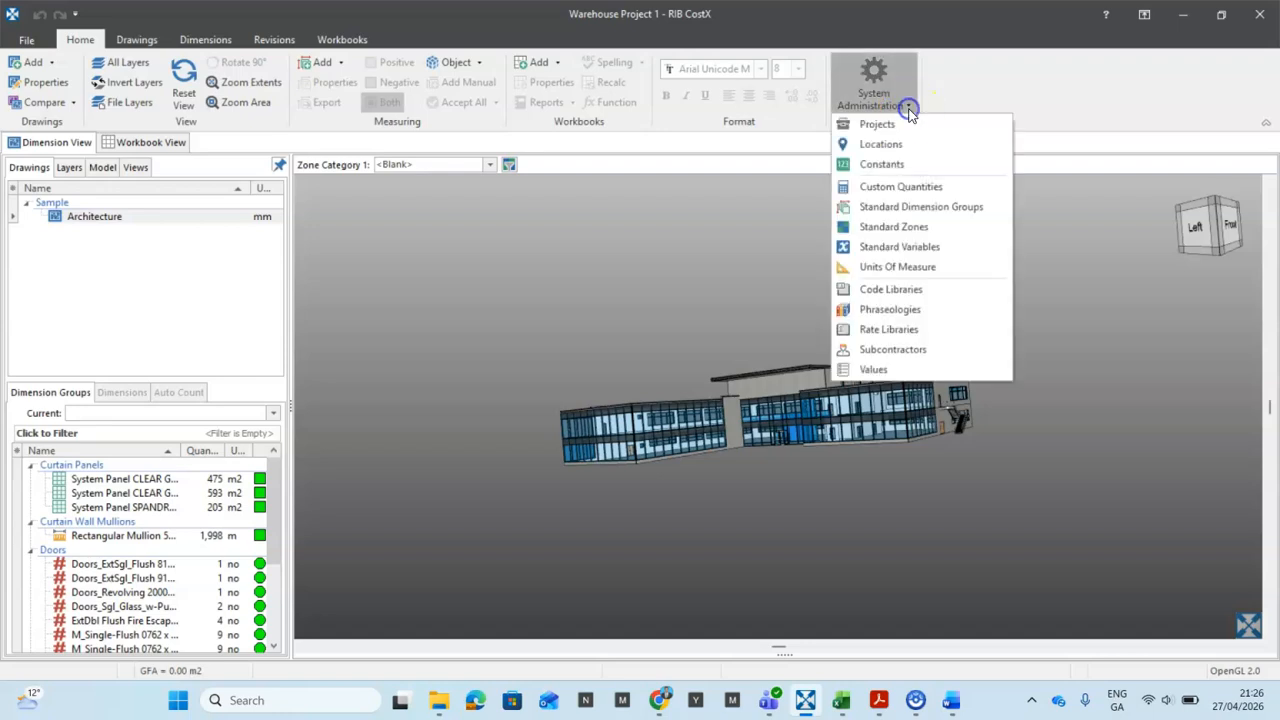
{"action": "left_click", "coordinate": [884, 331]}
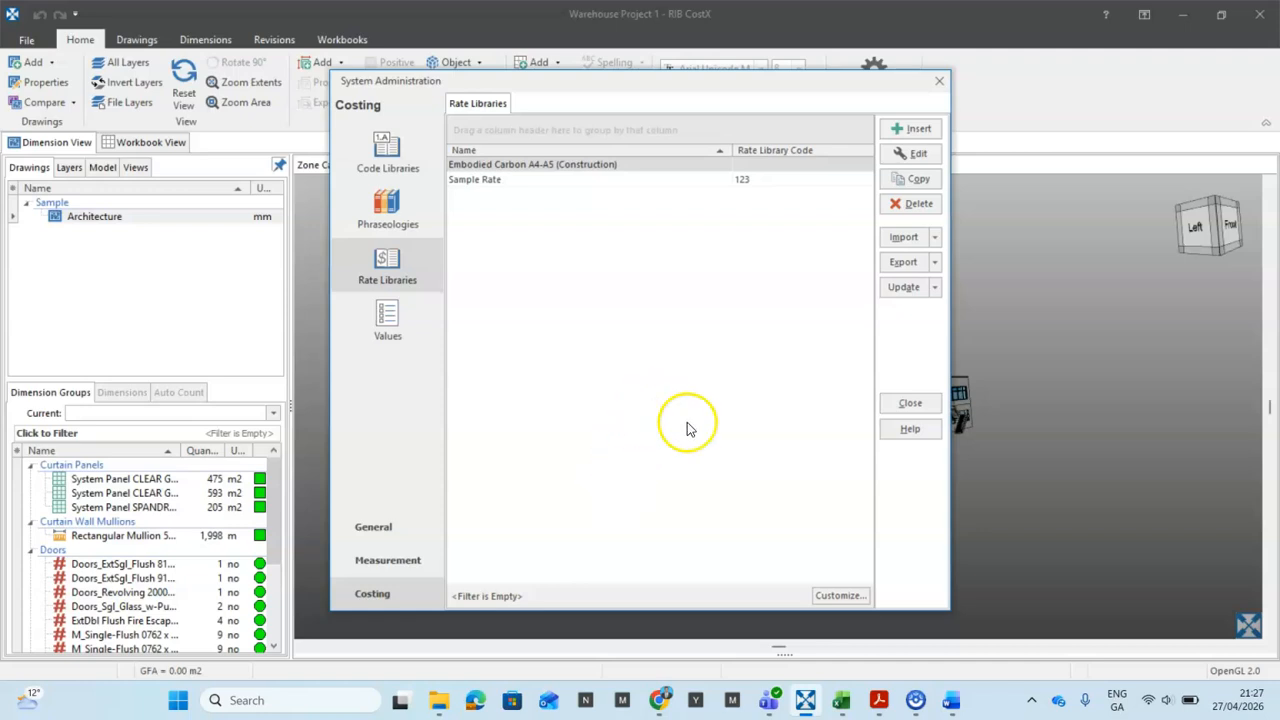
Step: Insert library 'Sample Rate 1' with code SR001, renaming it after the duplicate 'Sample Rate' warning
{"action": "left_click", "coordinate": [917, 129]}
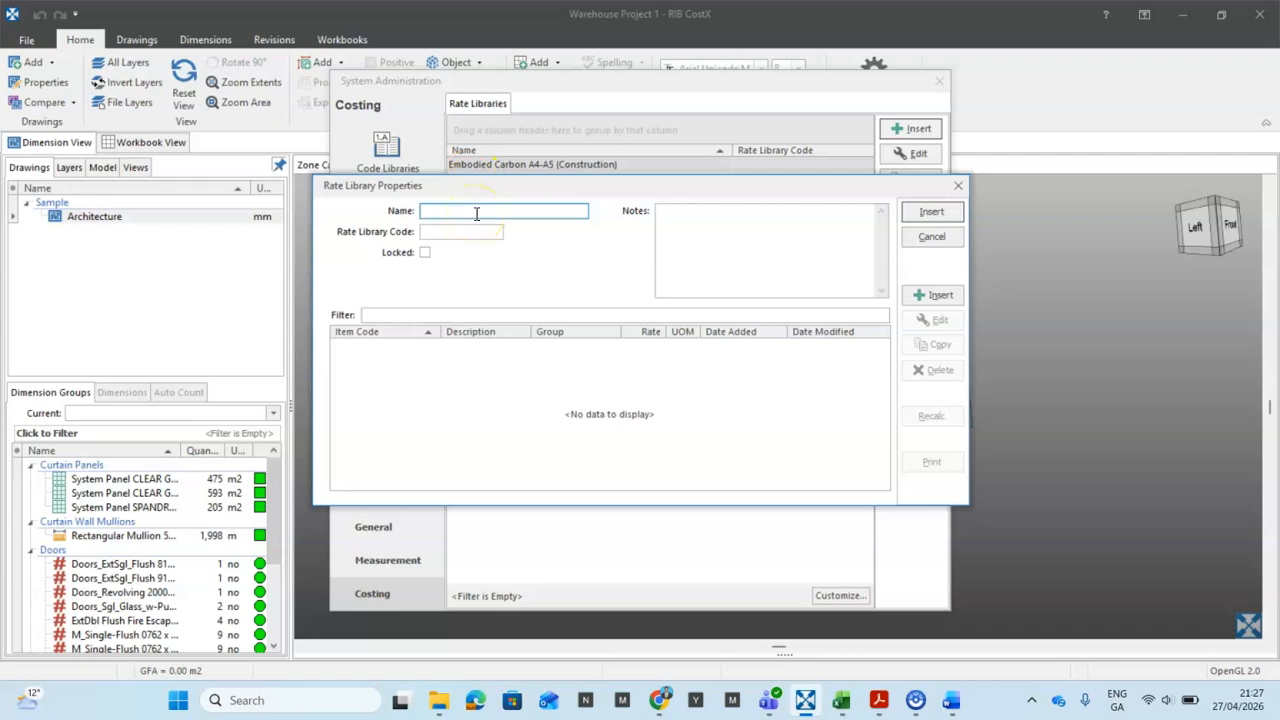
{"action": "type", "text": "Sample Rate"}
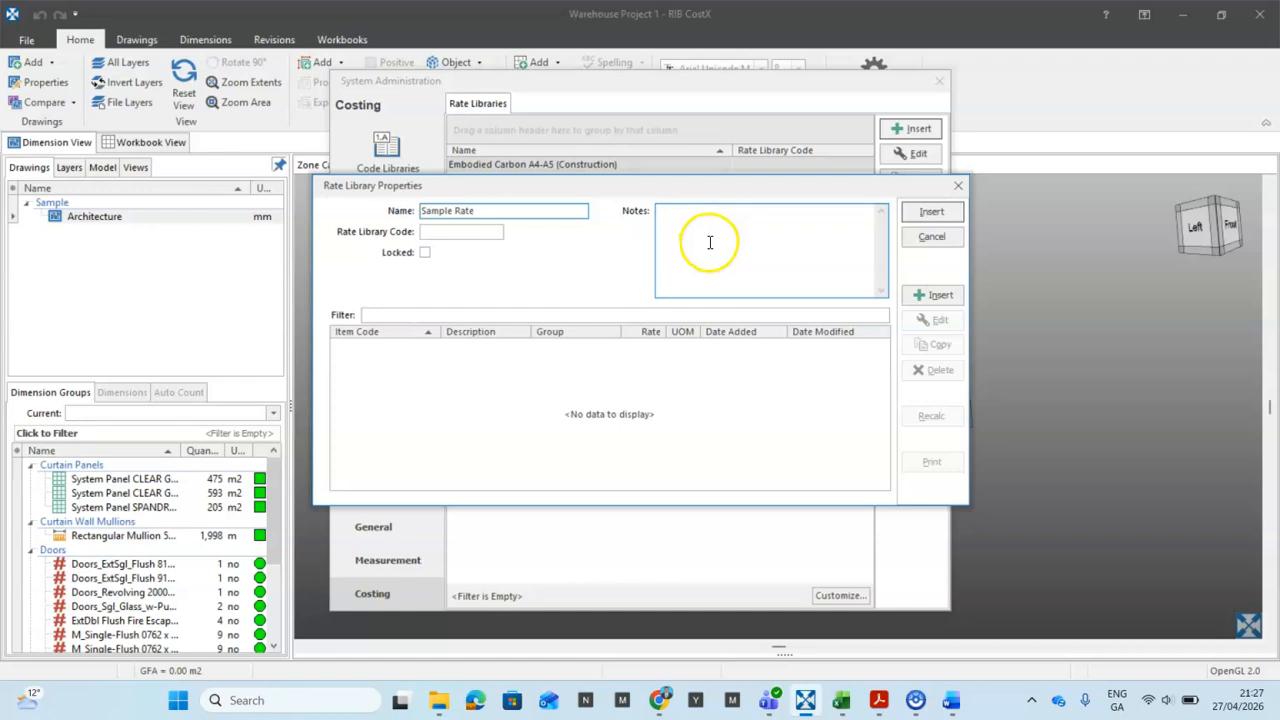
{"action": "left_click", "coordinate": [441, 232]}
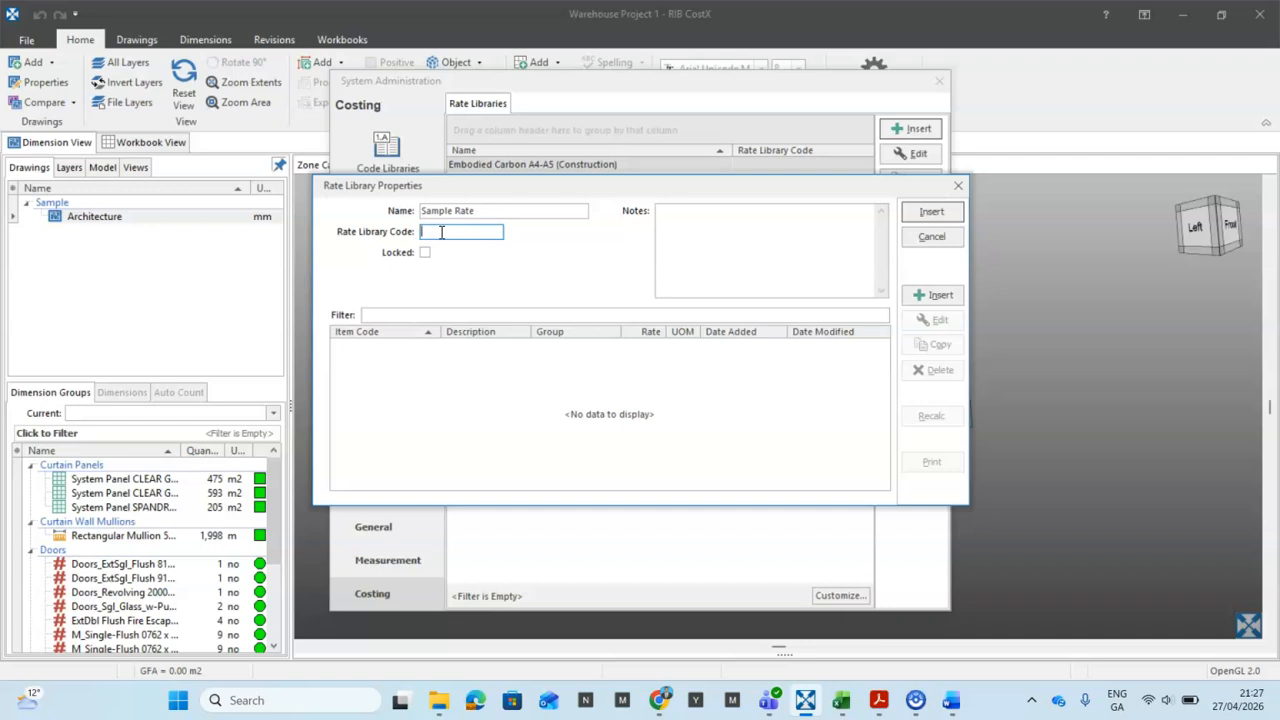
{"action": "type", "text": "SR001"}
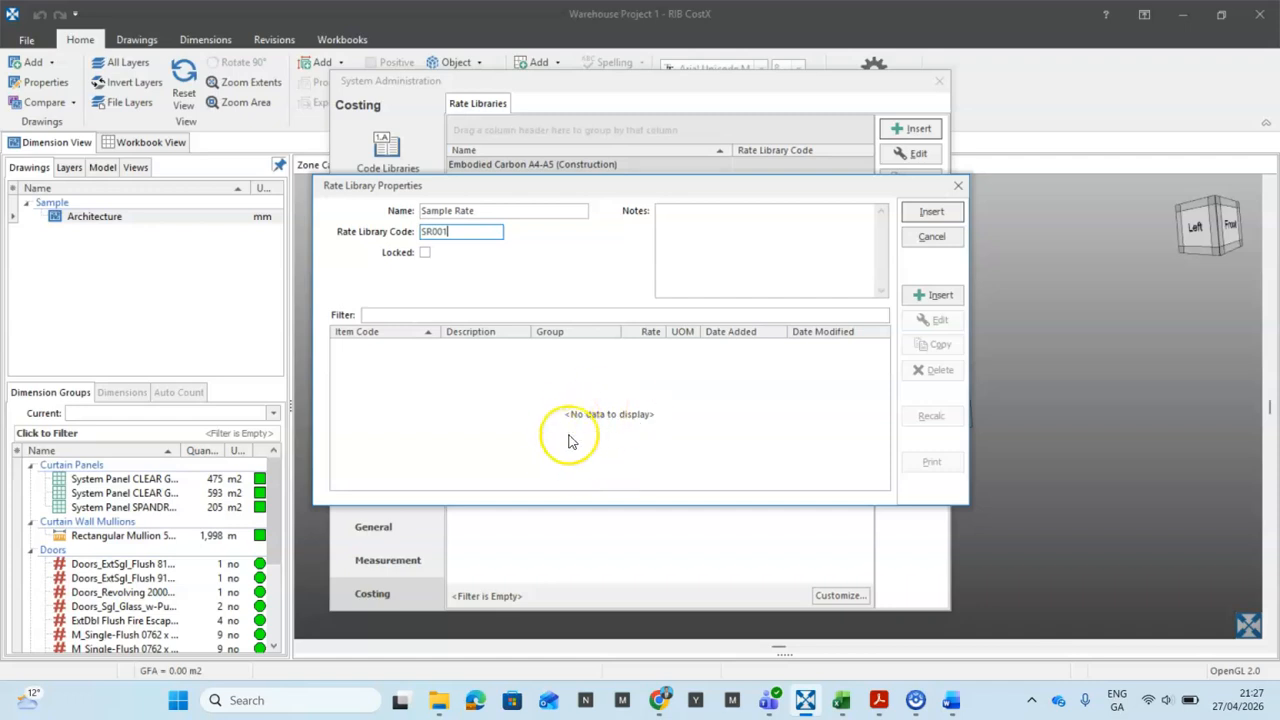
{"action": "left_click", "coordinate": [931, 213]}
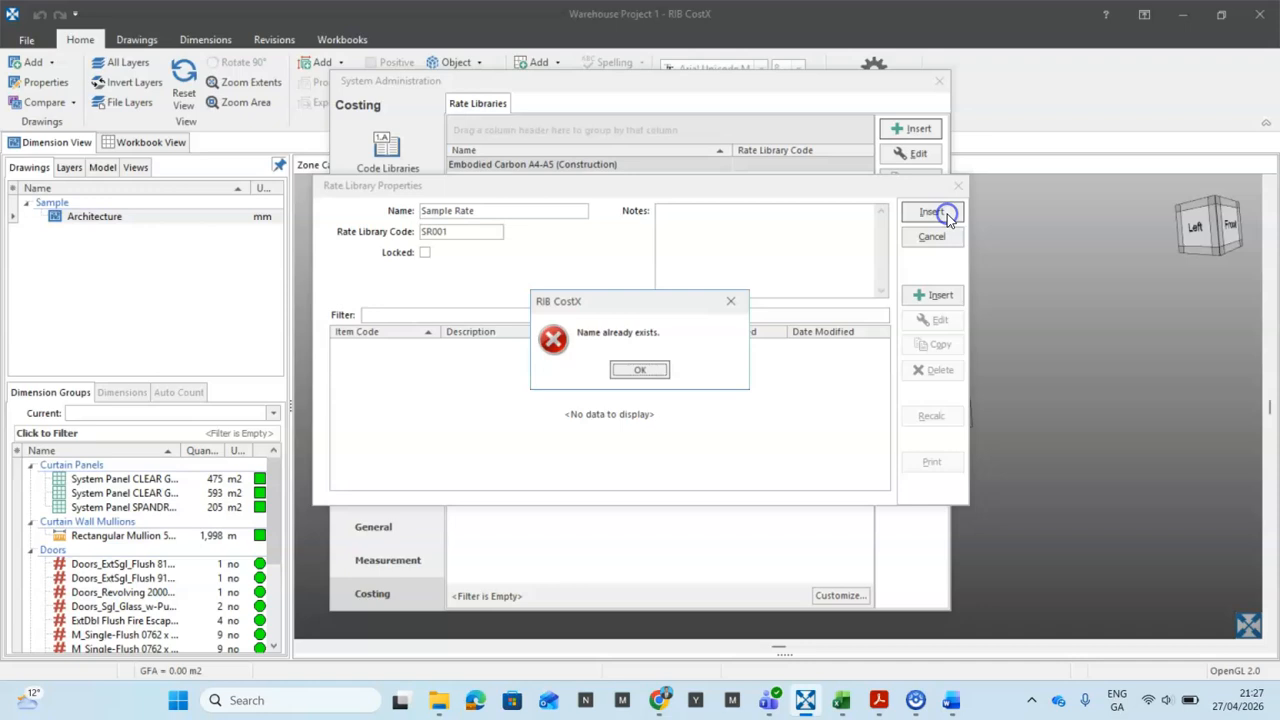
{"action": "left_click", "coordinate": [646, 374]}
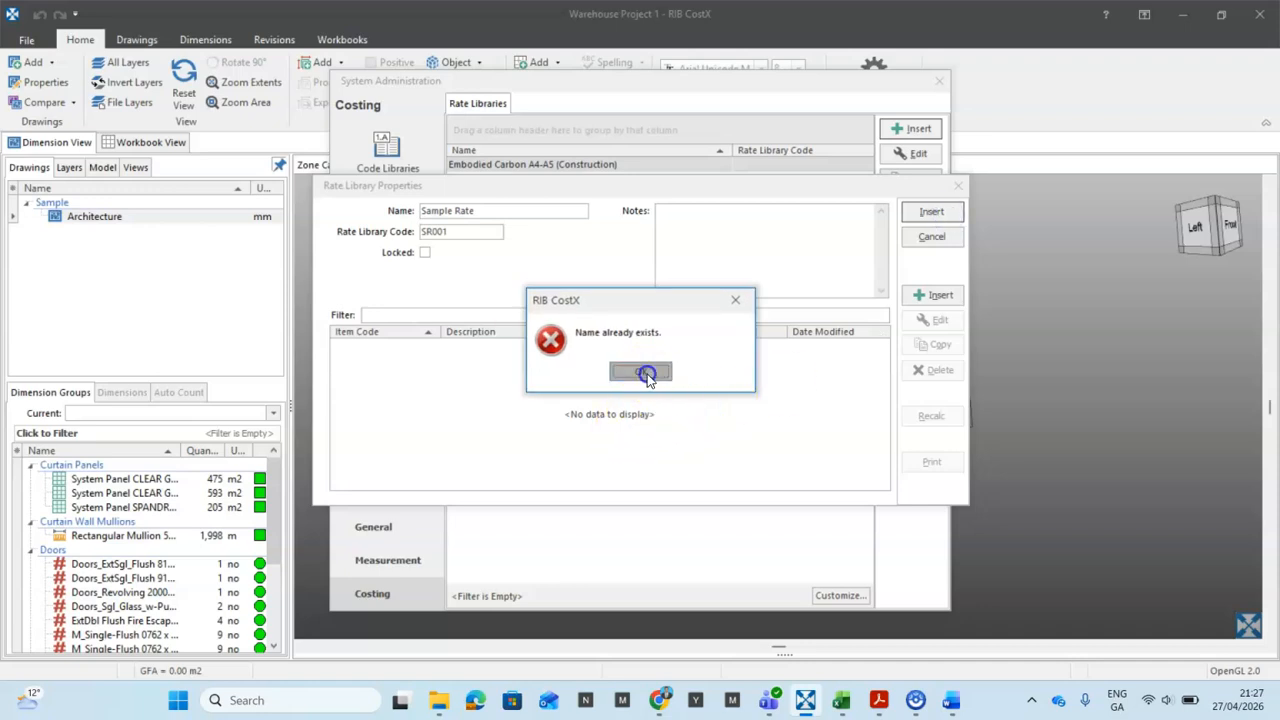
{"action": "left_click", "coordinate": [495, 211]}
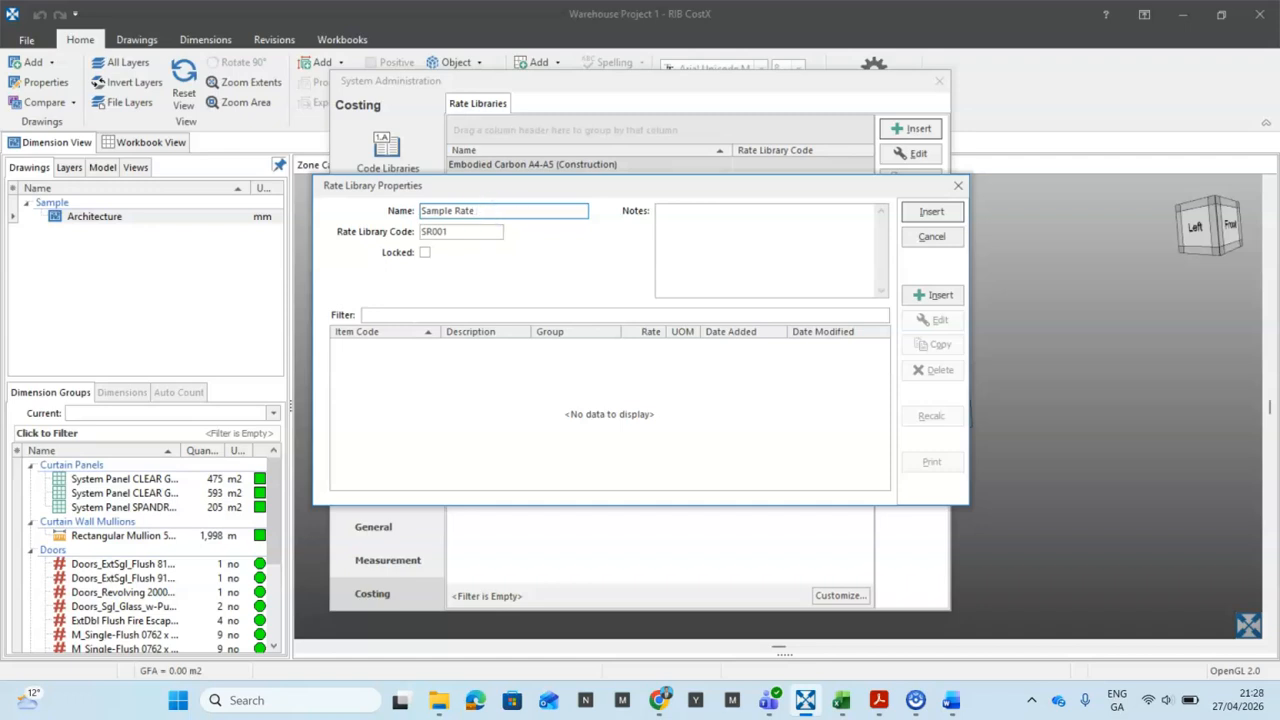
{"action": "type", "text": "1"}
{"action": "left_click", "coordinate": [934, 213]}
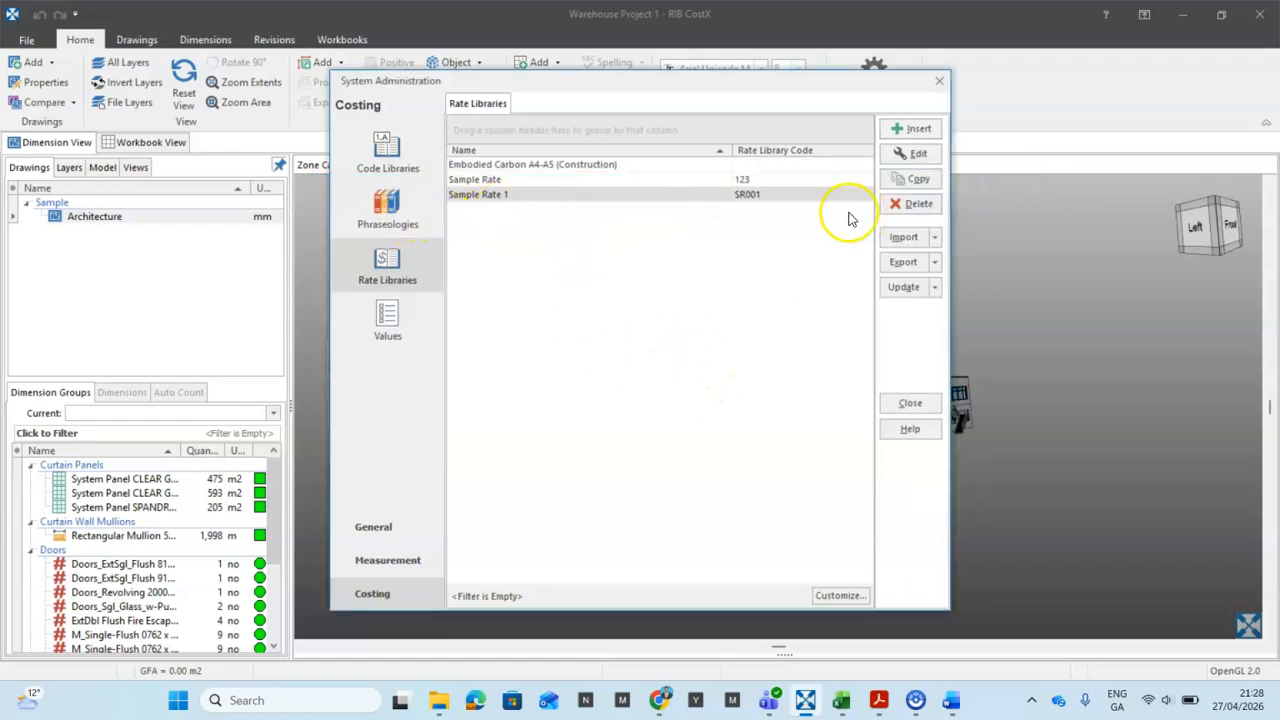
Step: Select the Sample Rate 1 library and edit it
{"action": "left_click", "coordinate": [654, 198]}
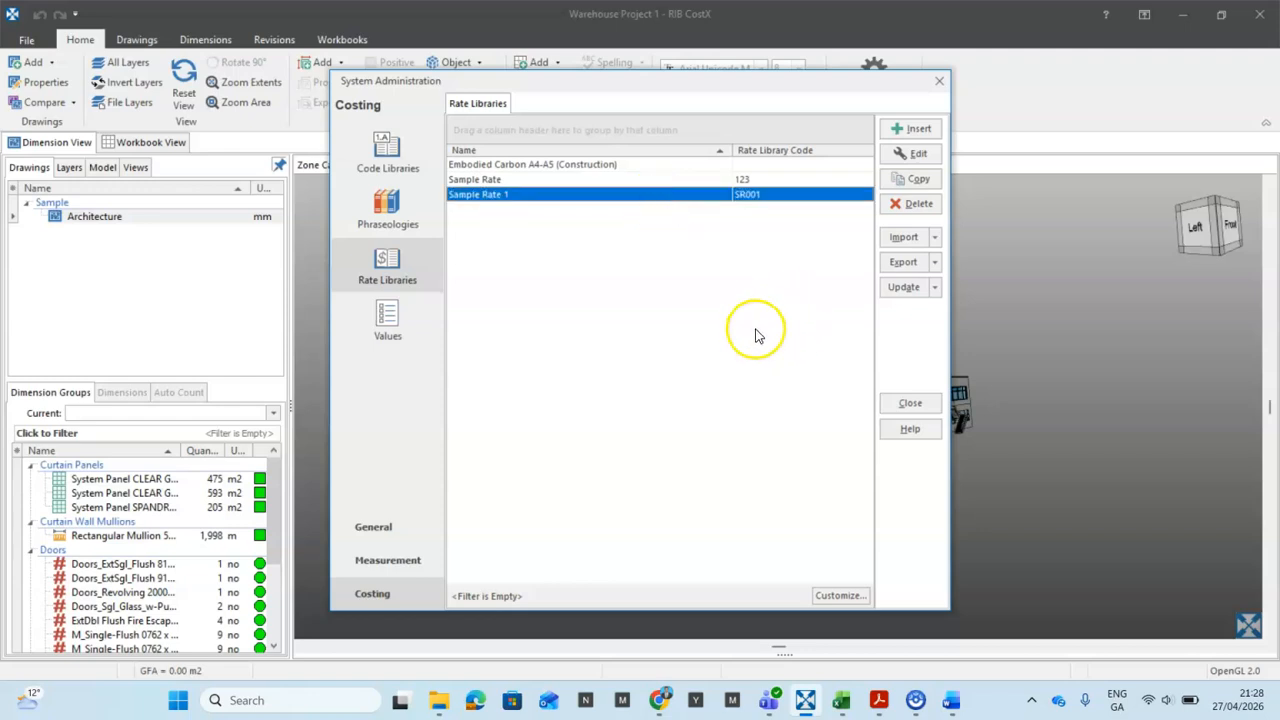
{"action": "left_click", "coordinate": [920, 155]}
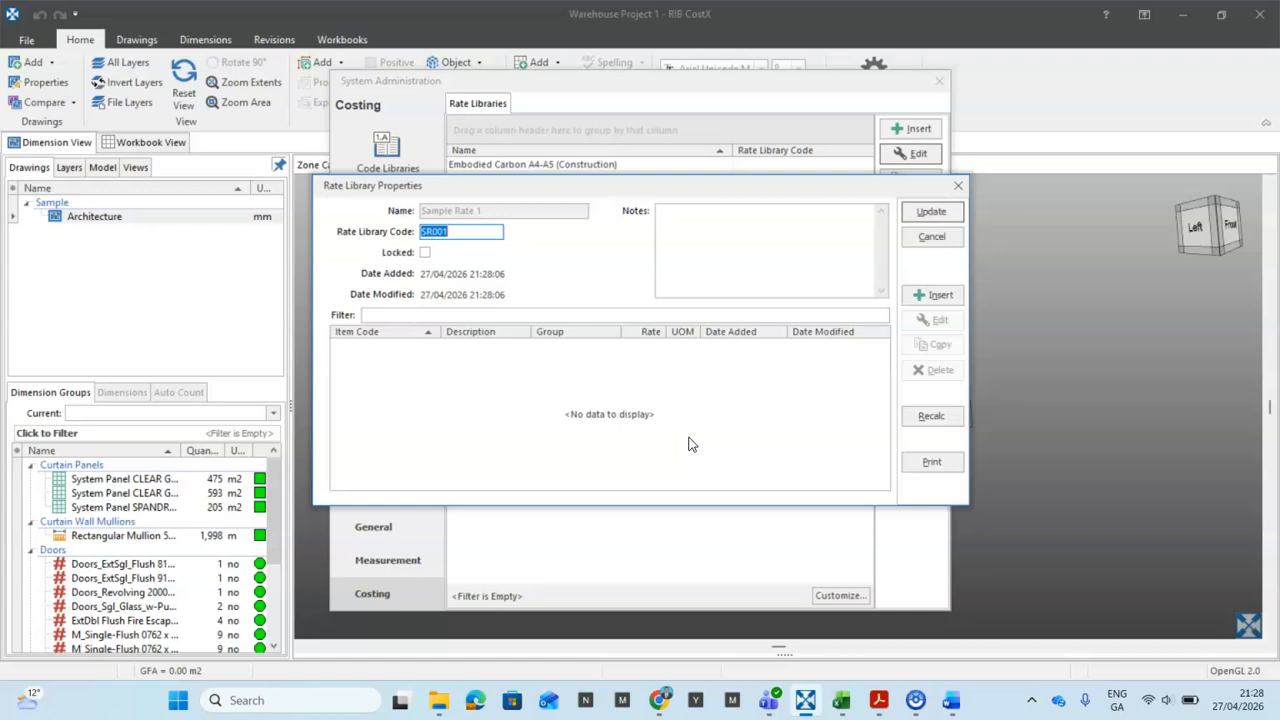
Step: Insert rate 001 at <Default Location> described 'Topsoil for preservation average depth not exceeding 300mm'
{"action": "left_click", "coordinate": [942, 295]}
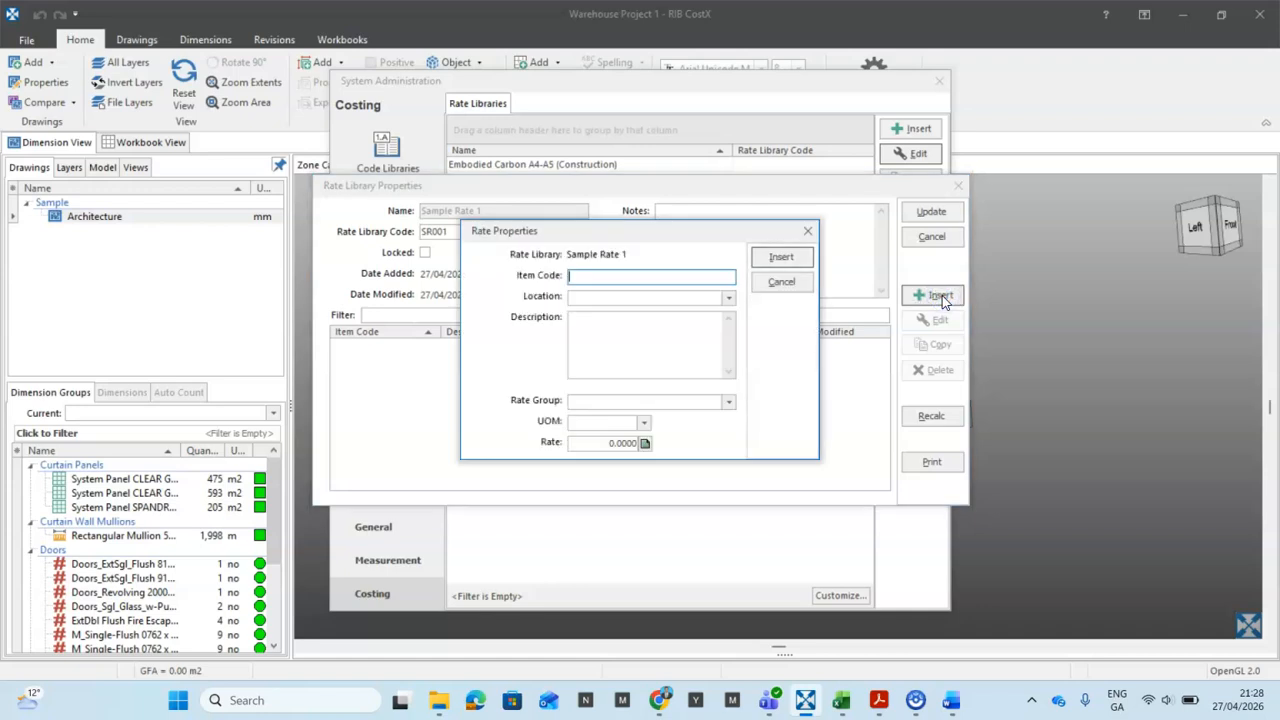
{"action": "left_click", "coordinate": [583, 277]}
{"action": "type", "text": "0"}
{"action": "type", "text": "001"}
{"action": "left_click", "coordinate": [728, 303]}
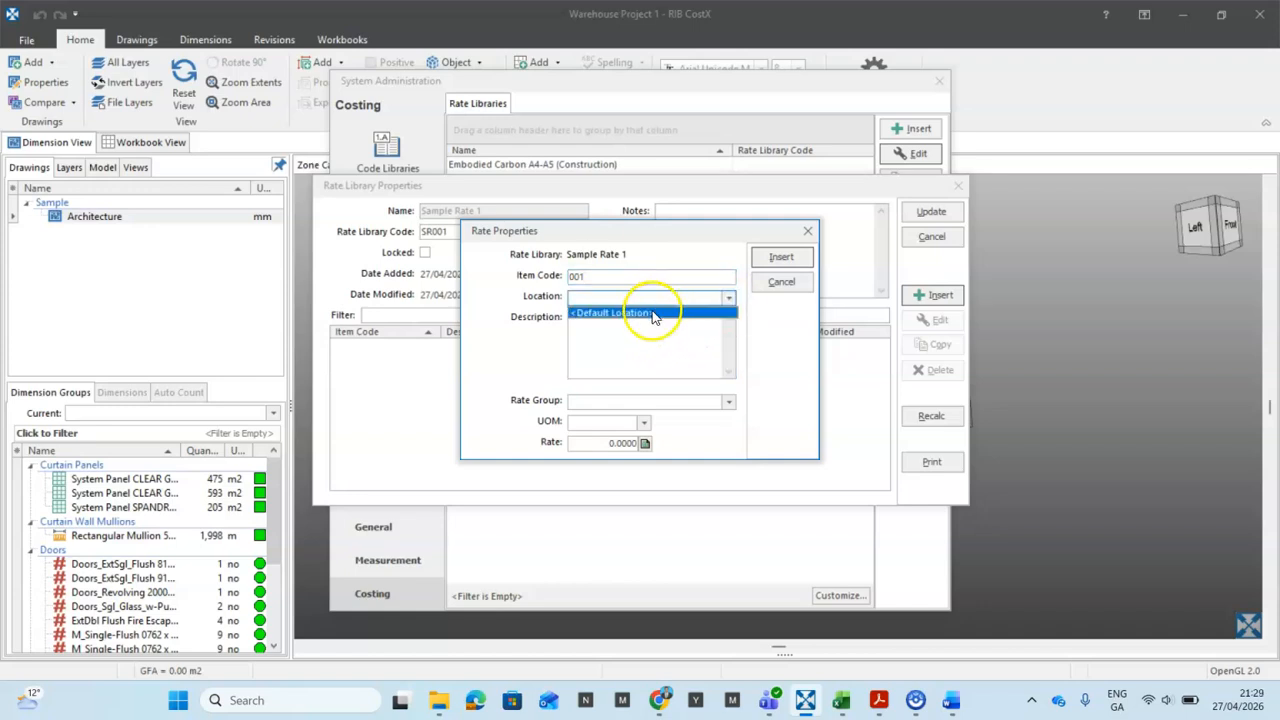
{"action": "left_click", "coordinate": [652, 311]}
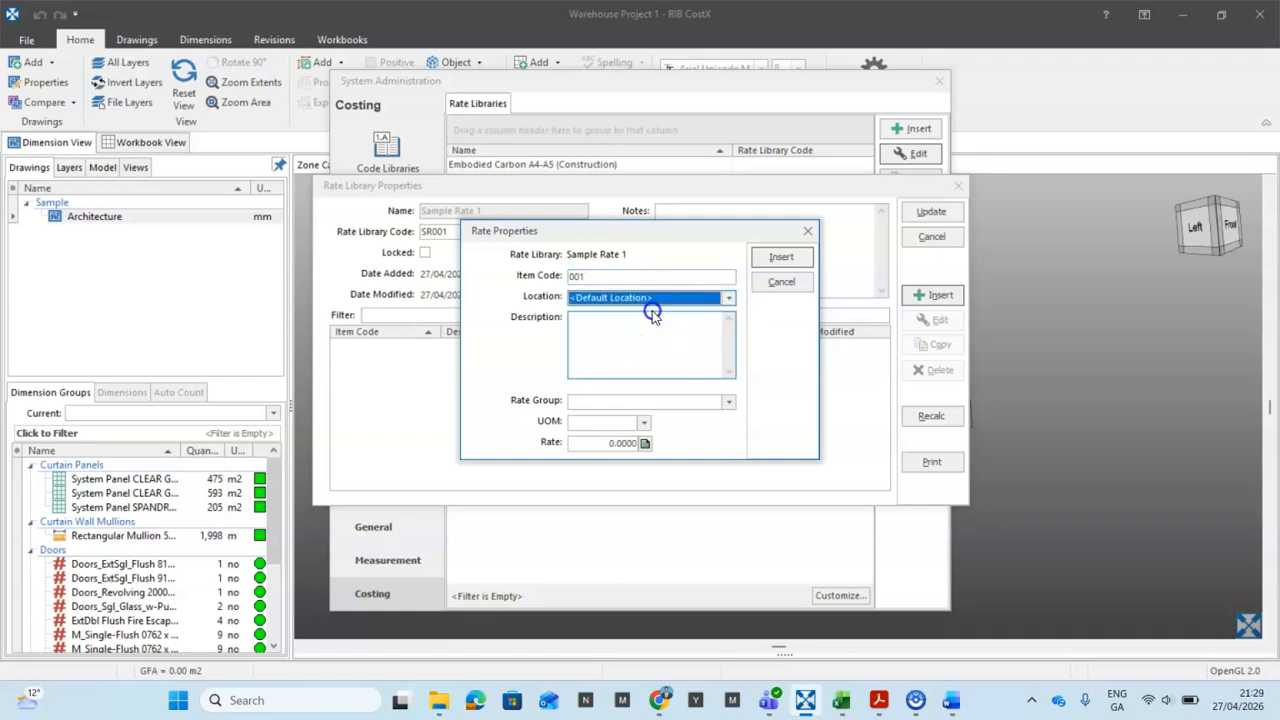
{"action": "left_click", "coordinate": [582, 320]}
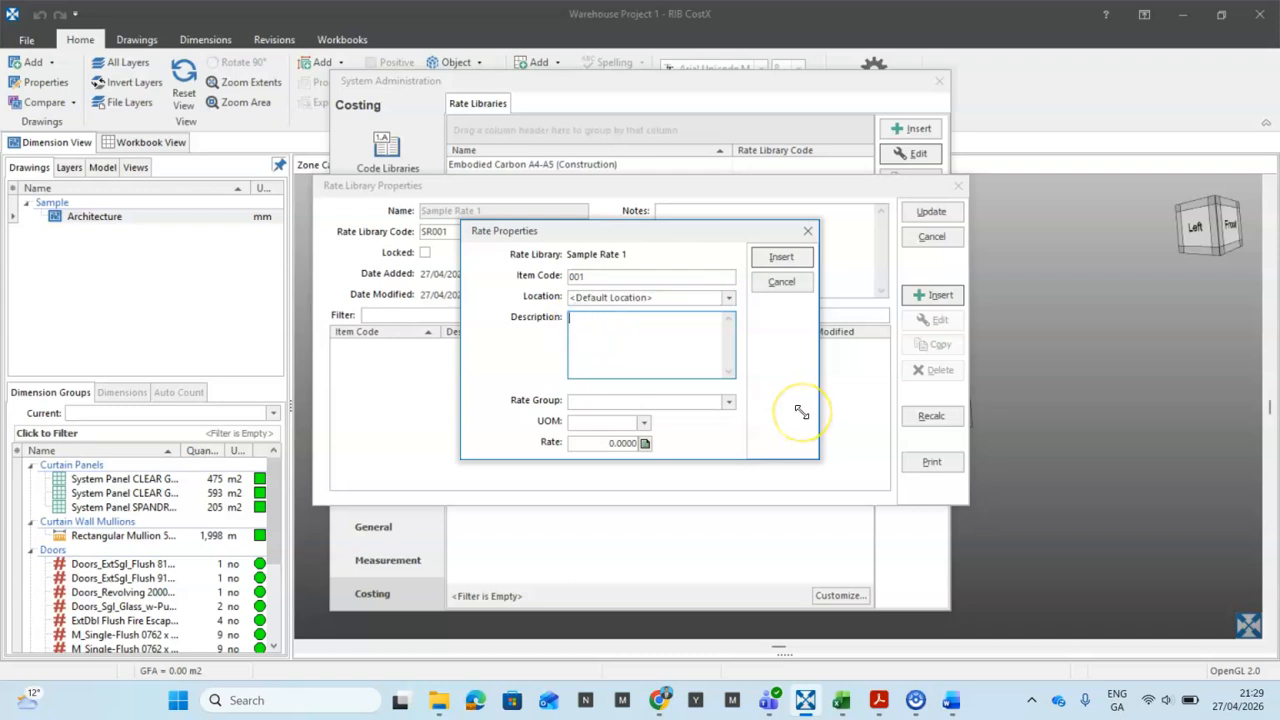
{"action": "type", "text": "Topsoil for preservation av"}
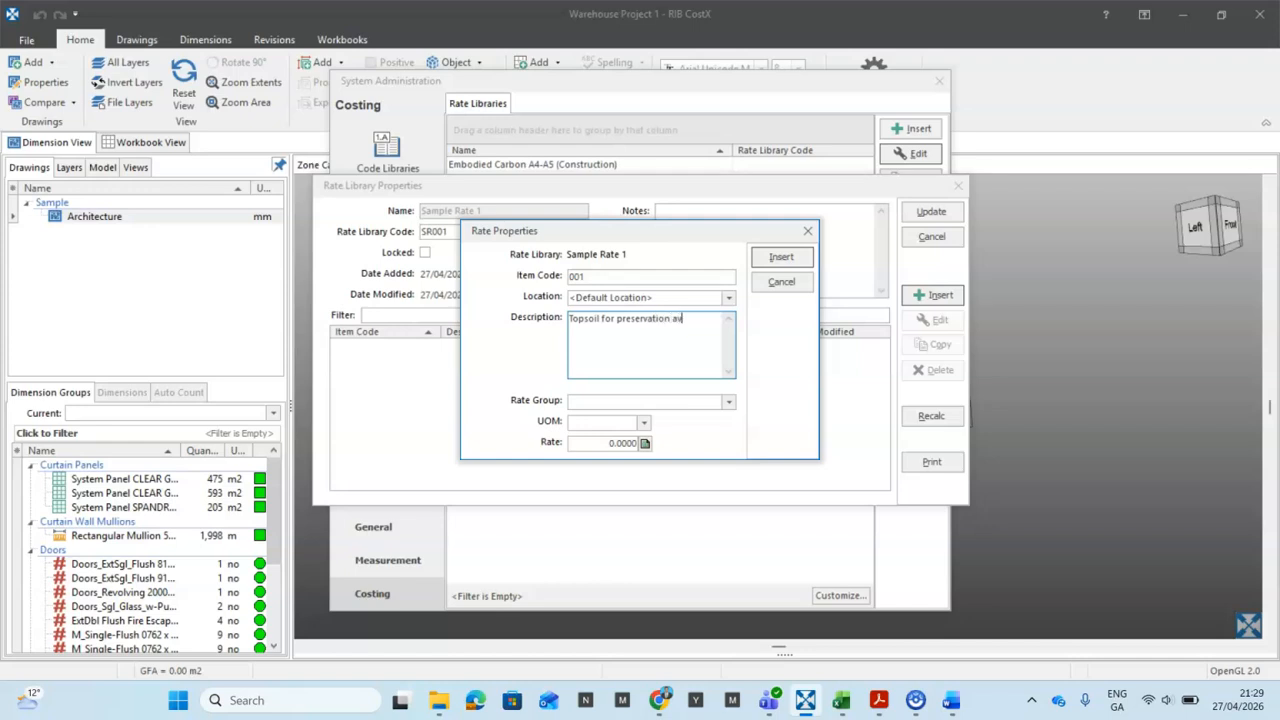
{"action": "type", "text": "erage depth not exceeding 300mm"}
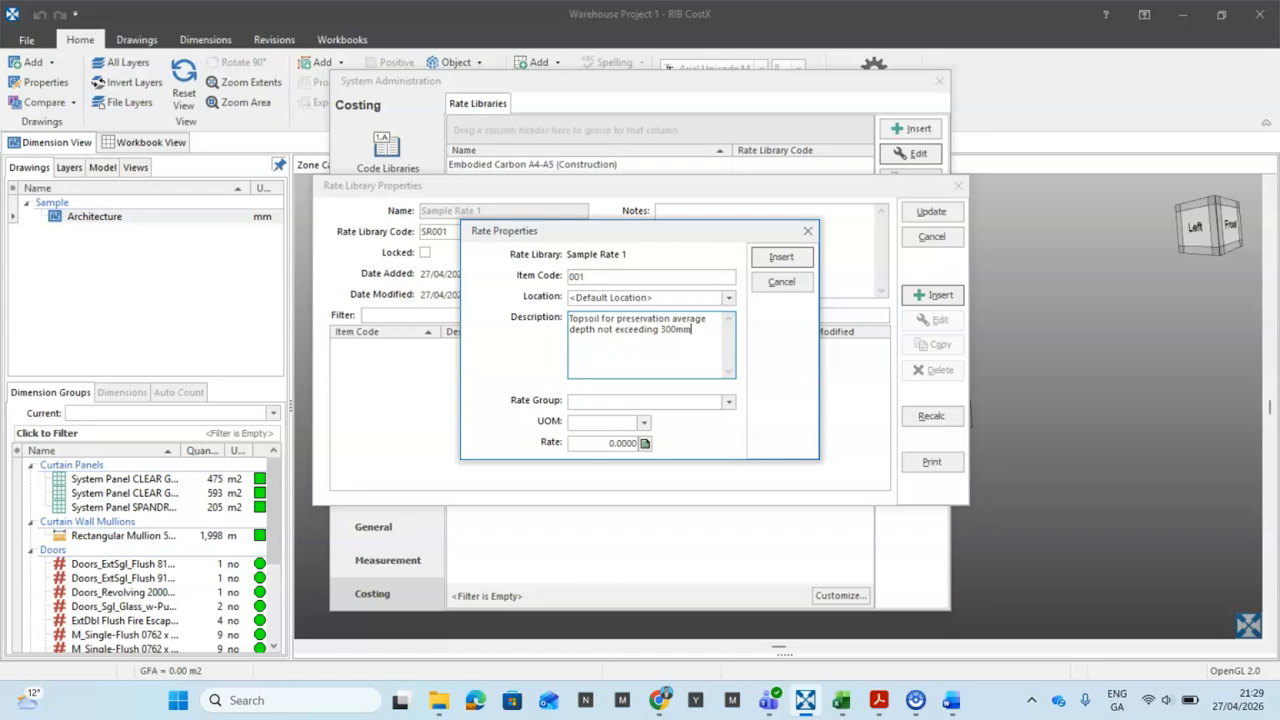
Step: Give rate 001 the Substructure rate group and m2 unit, then select its Rate field
{"action": "left_click", "coordinate": [692, 403]}
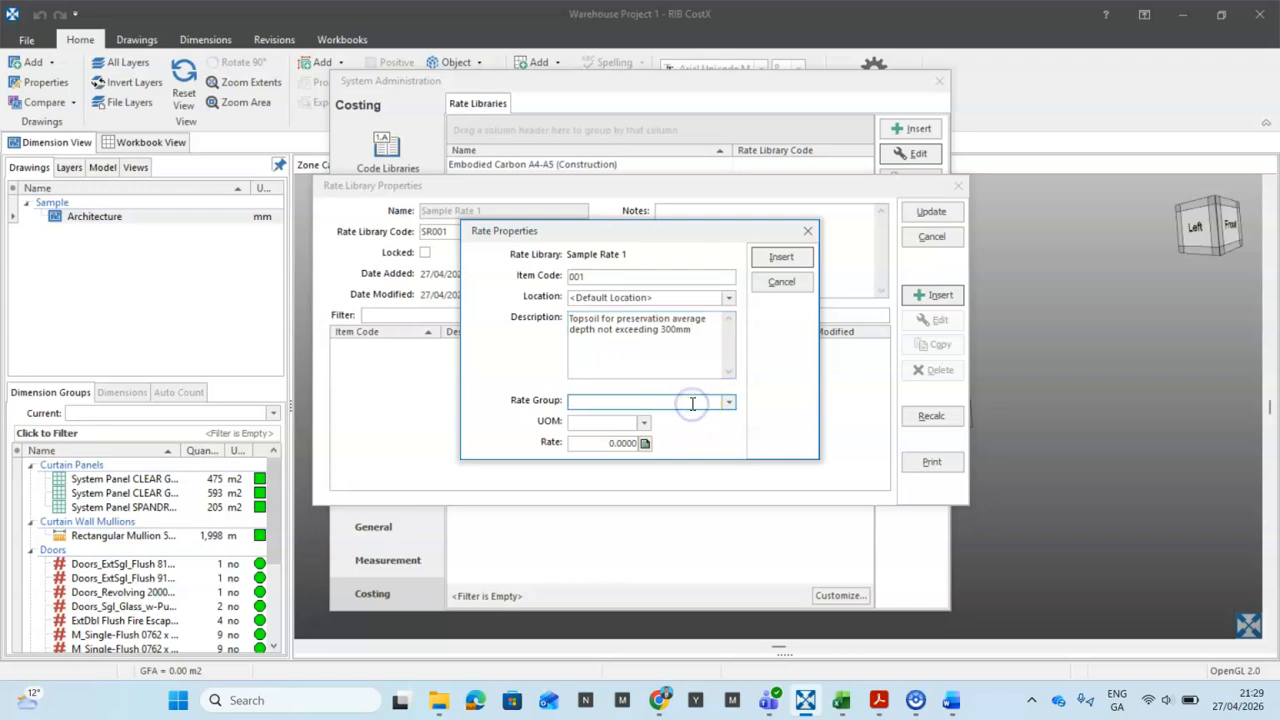
{"action": "type", "text": "Substructure"}
{"action": "left_click", "coordinate": [644, 426]}
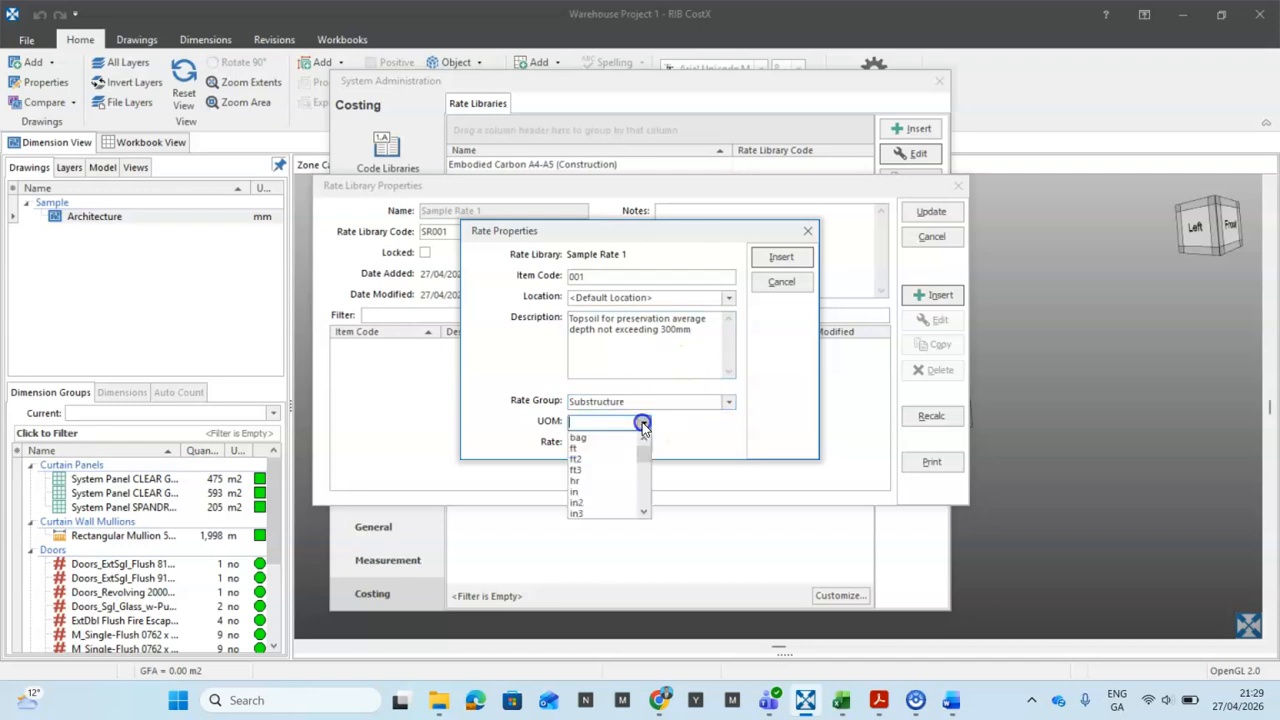
{"action": "scroll", "coordinate": [624, 494], "scroll_direction": "down", "scroll_amount": 5}
{"action": "scroll", "coordinate": [624, 494], "scroll_direction": "down", "scroll_amount": 3}
{"action": "left_click", "coordinate": [598, 449]}
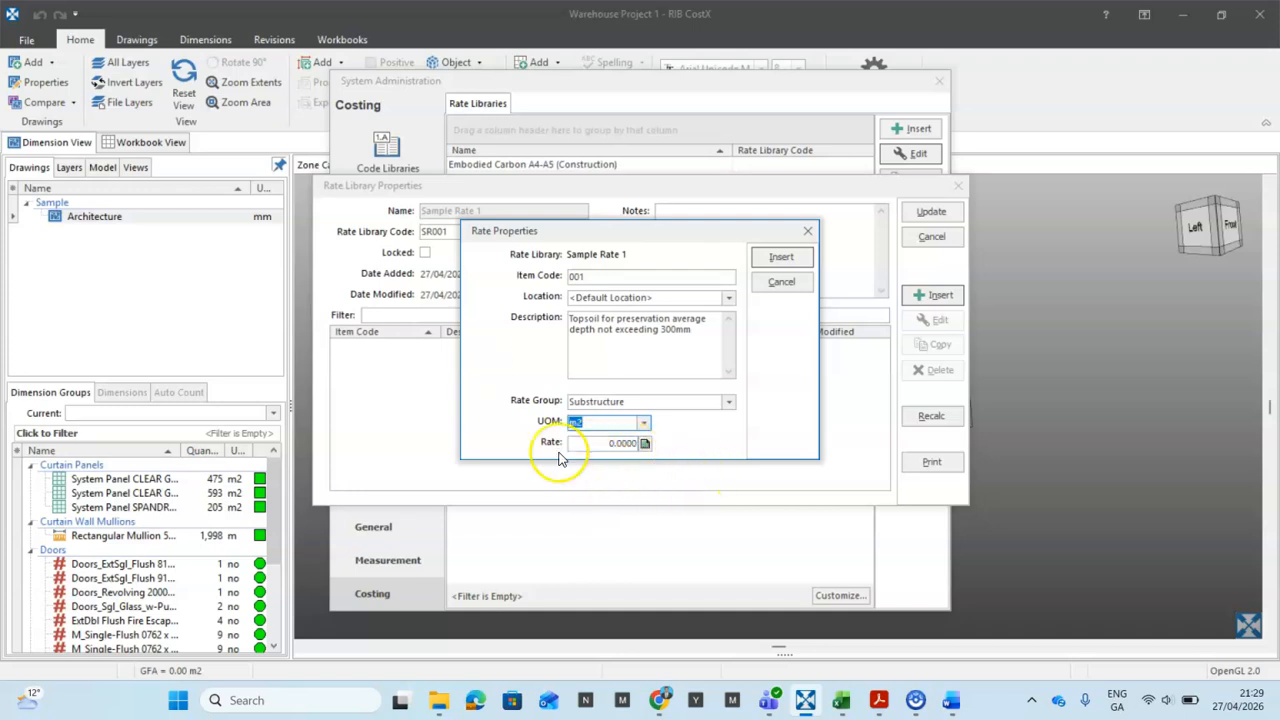
{"action": "left_click", "coordinate": [618, 442]}
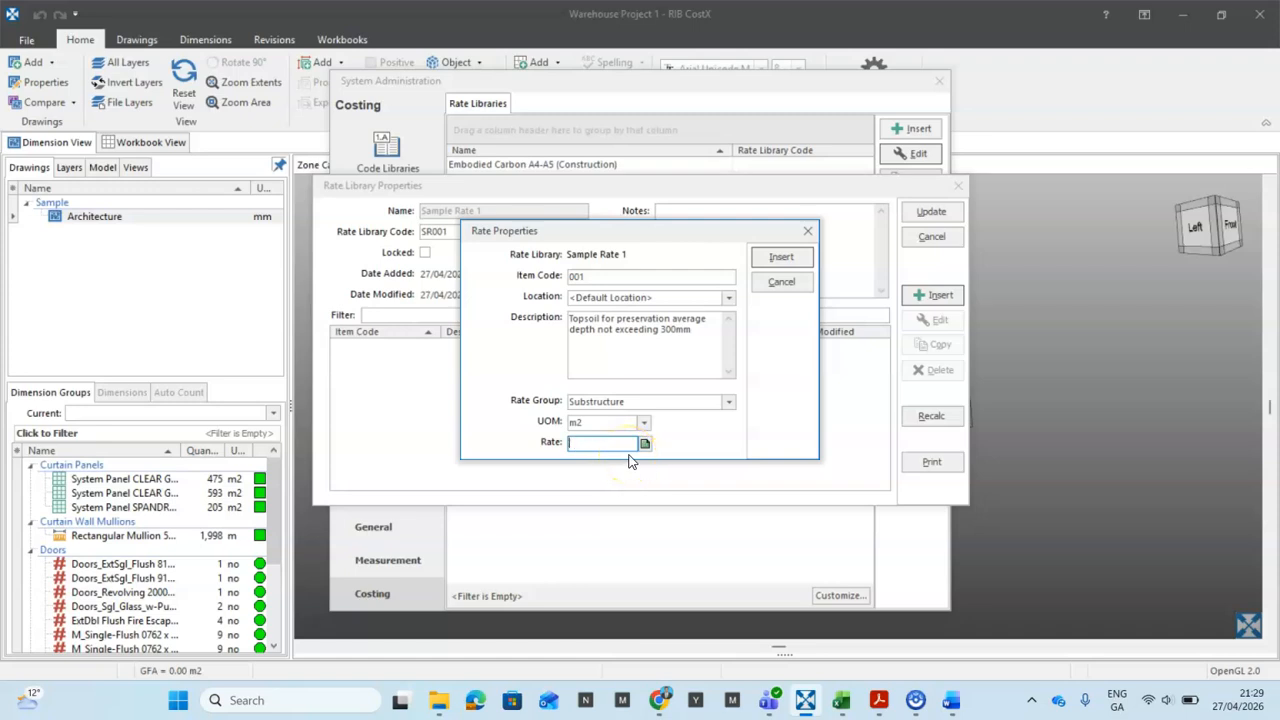
{"action": "left_click", "coordinate": [636, 400]}
Step: In the Rate Calculation sheet, add a Plant and equipment line: 1 No at 12.00
{"action": "left_click", "coordinate": [645, 444]}
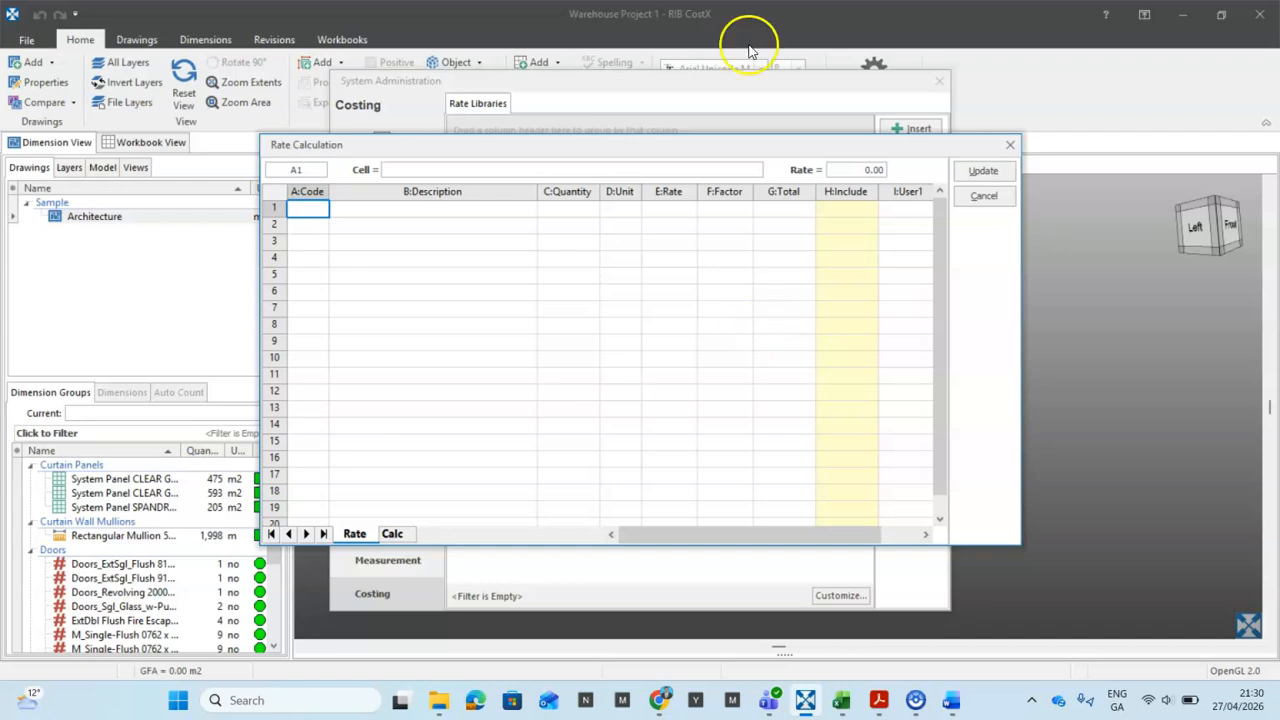
{"action": "left_click", "coordinate": [384, 209]}
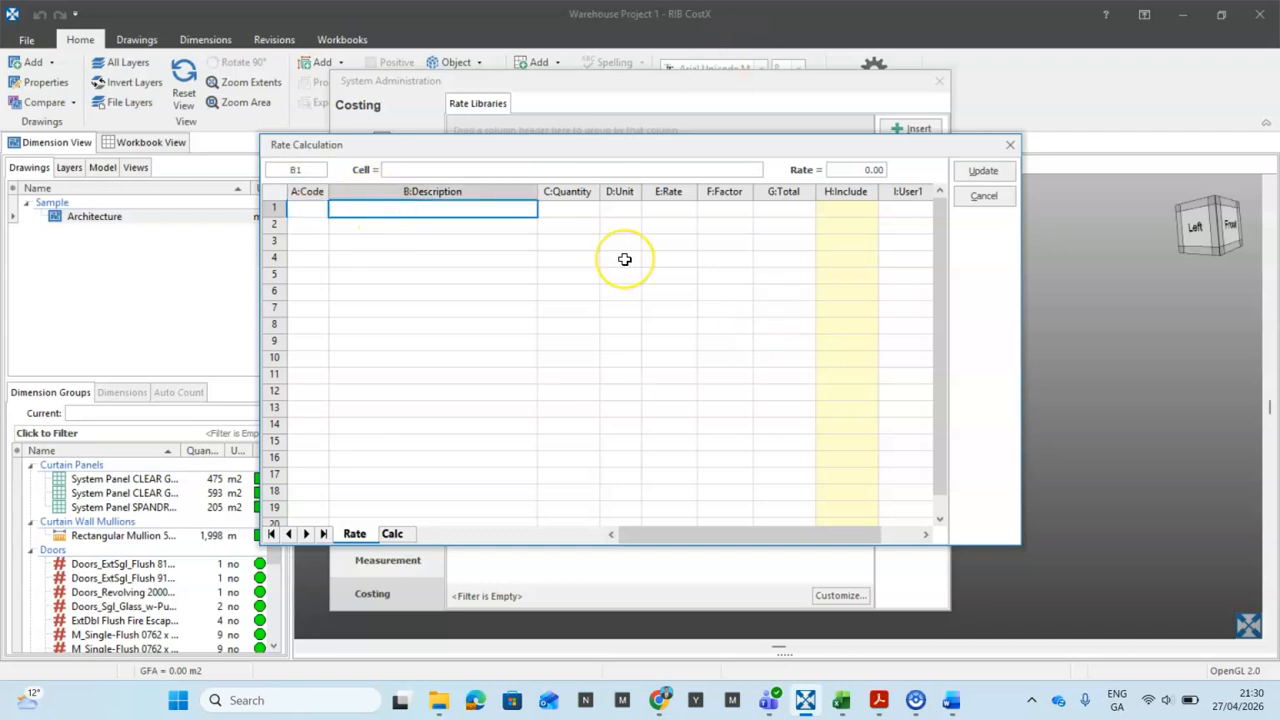
{"action": "type", "text": "Plant"}
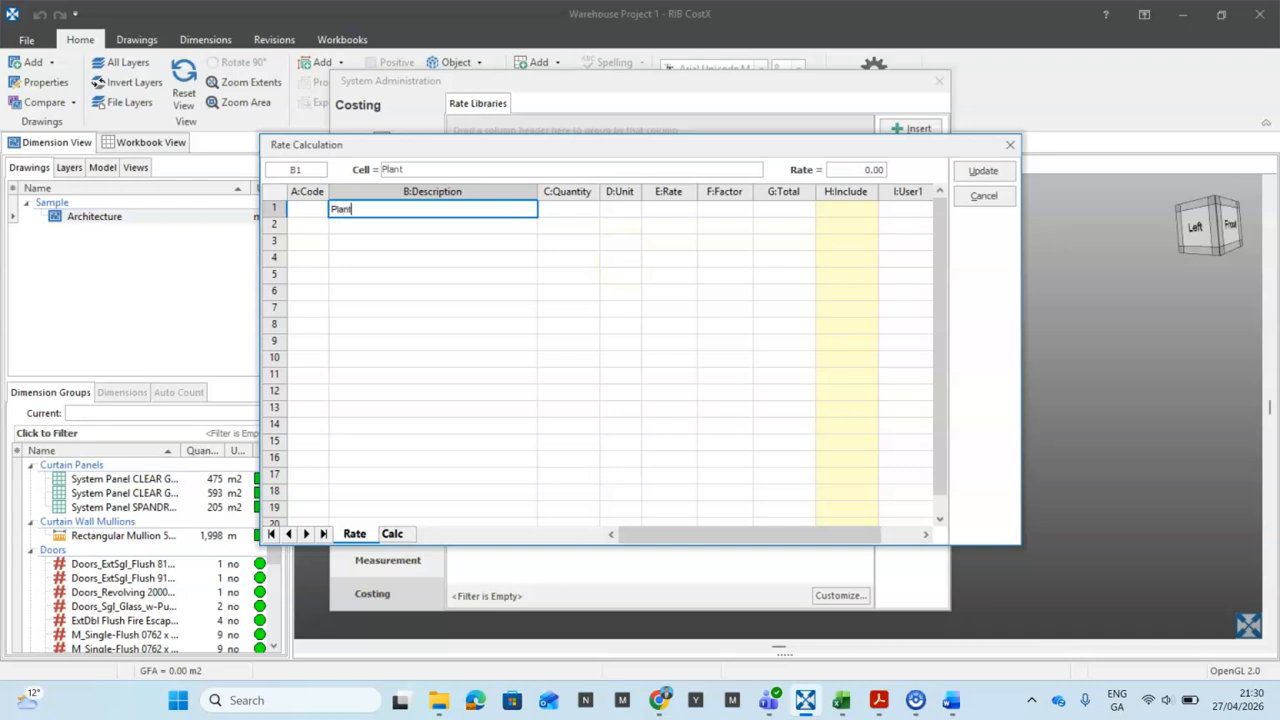
{"action": "type", "text": " and equipment"}
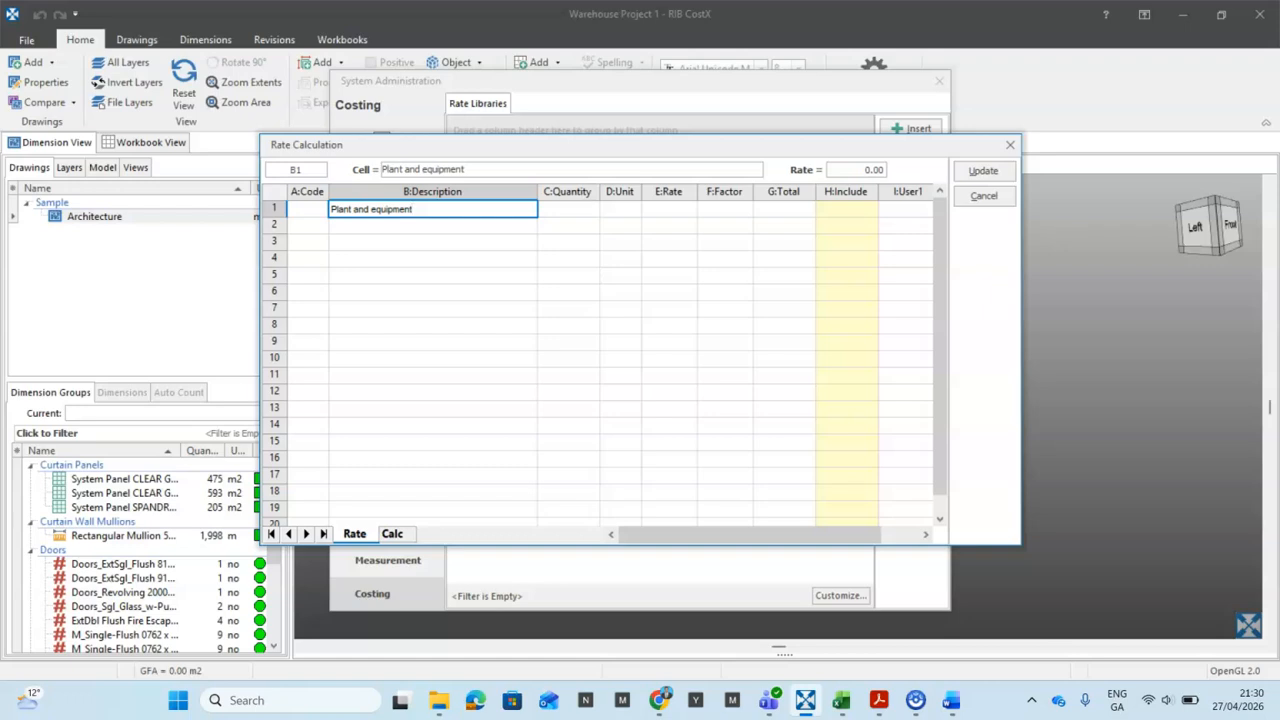
{"action": "key", "text": "Tab"}
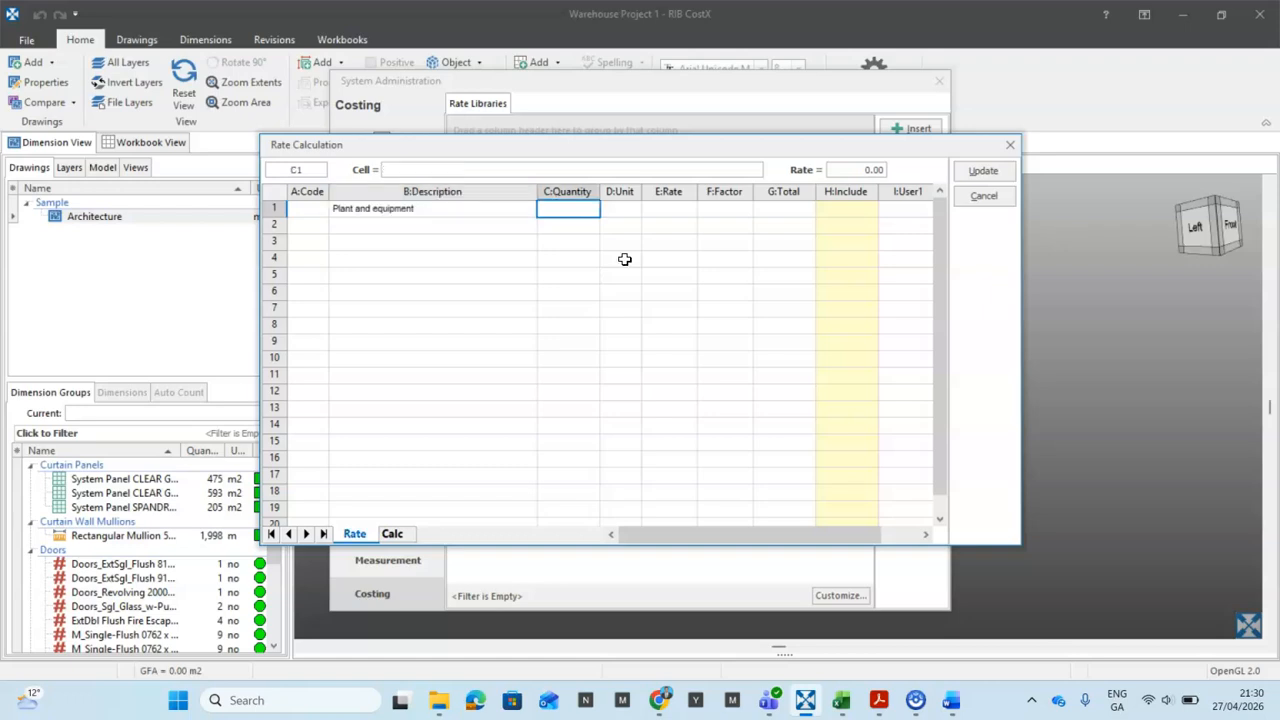
{"action": "type", "text": "1"}
{"action": "key", "text": "Tab"}
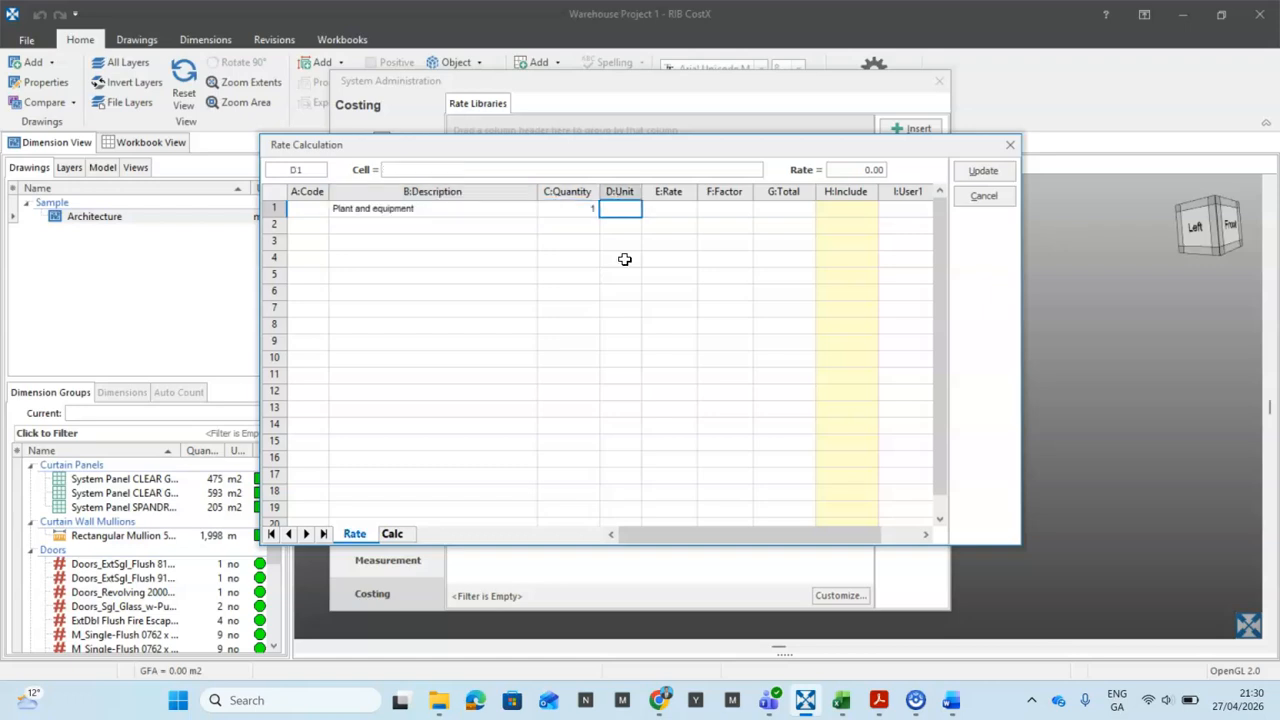
{"action": "type", "text": "No"}
{"action": "key", "text": "Tab"}
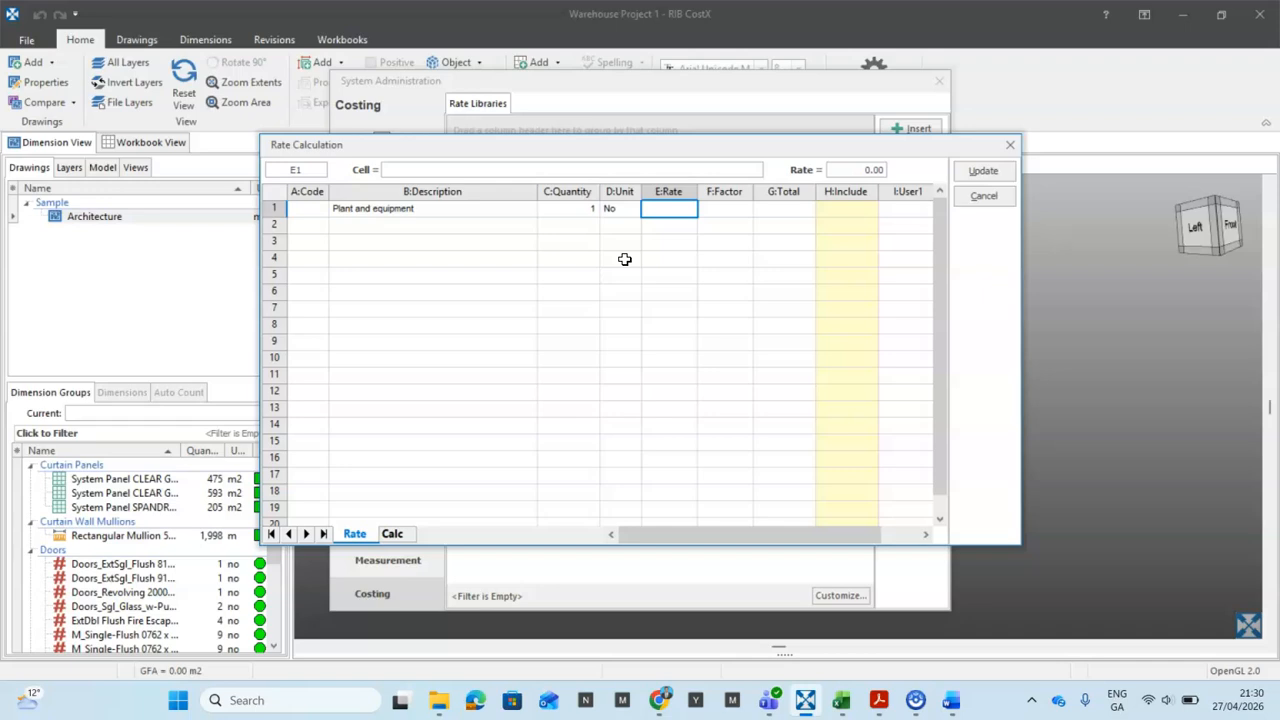
{"action": "type", "text": "12"}
{"action": "key", "text": "Return"}
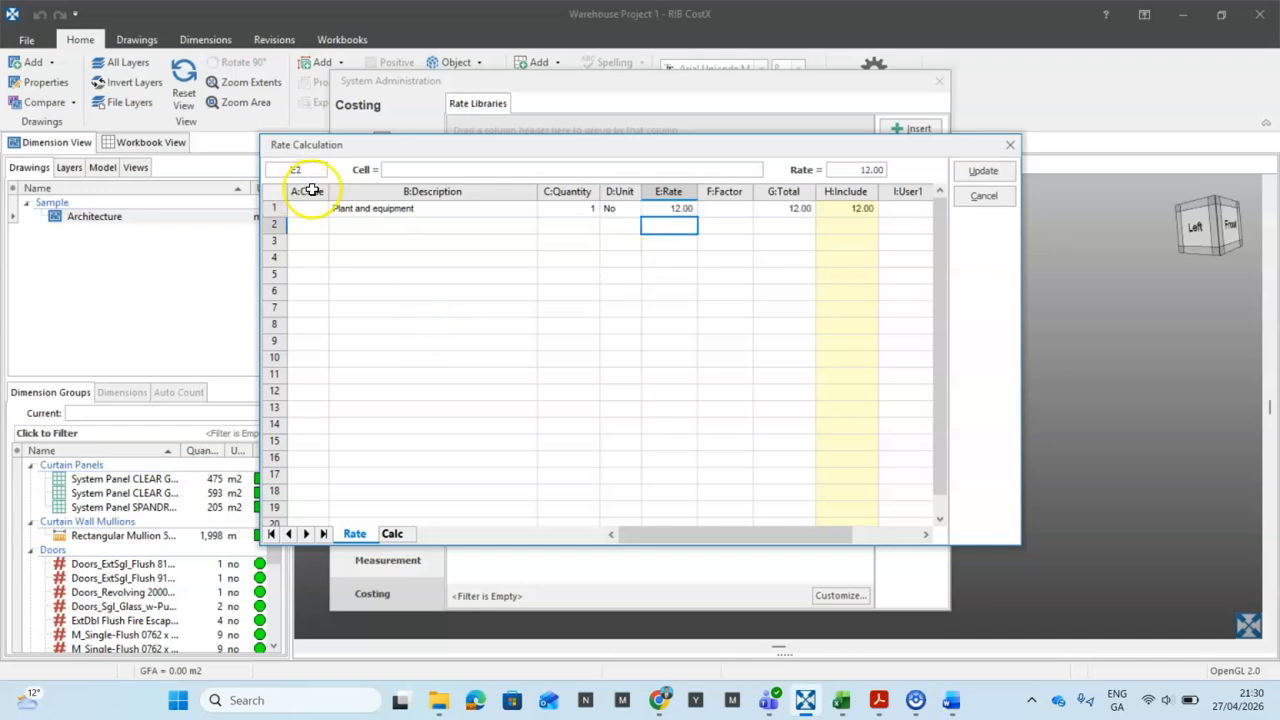
Step: Add an Operator line of 1 No at 3.00, bringing the rate to 15.00
{"action": "left_click", "coordinate": [392, 226]}
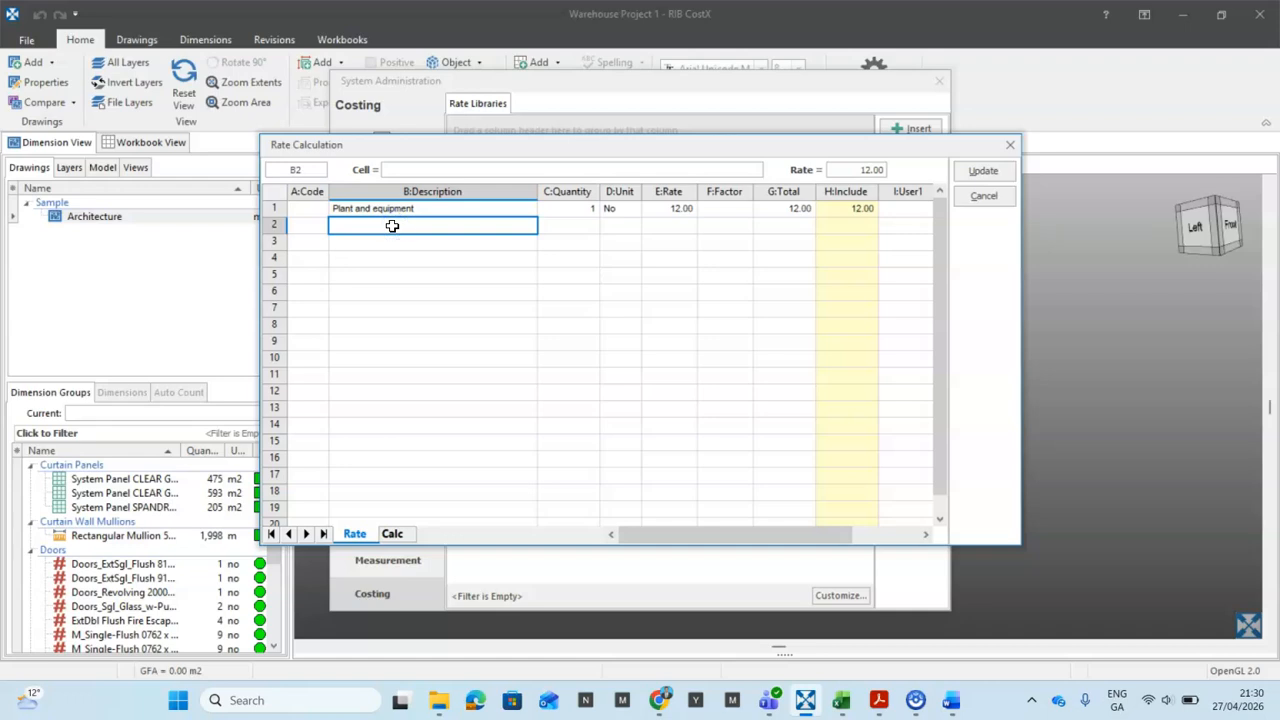
{"action": "type", "text": "Operator"}
{"action": "key", "text": "Tab"}
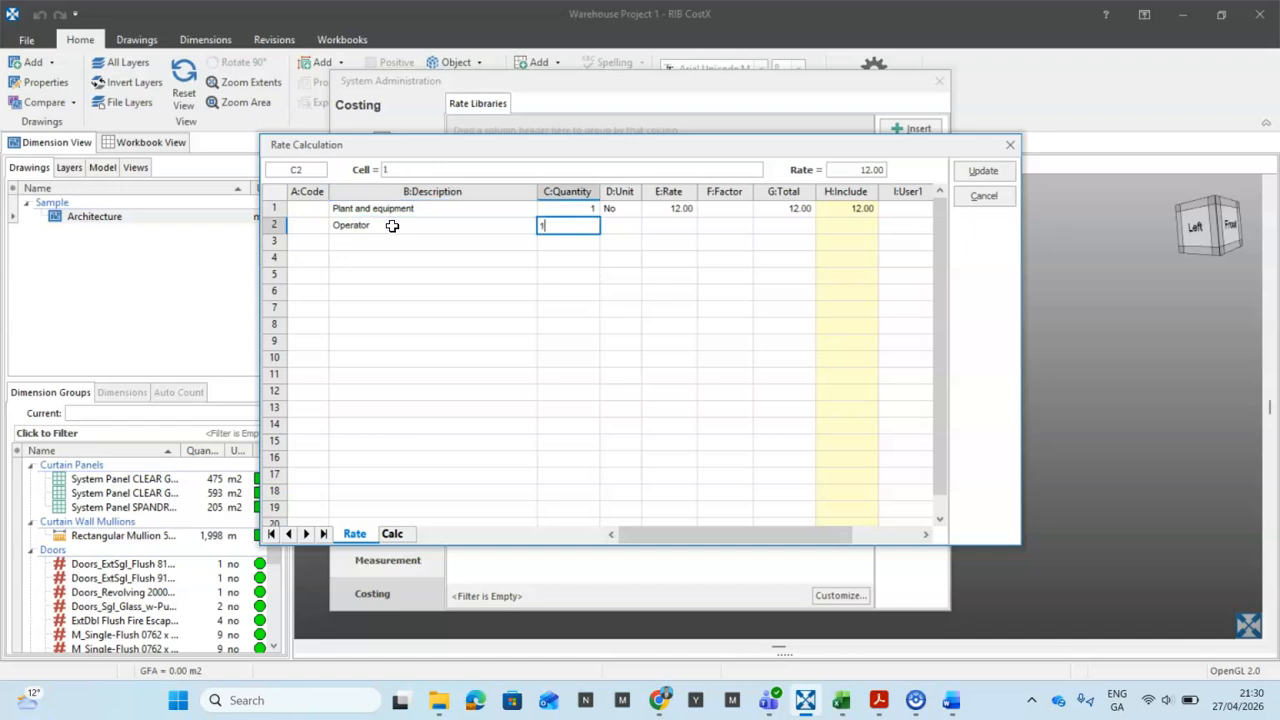
{"action": "type", "text": "1"}
{"action": "key", "text": "Tab"}
{"action": "type", "text": "No"}
{"action": "key", "text": "Tab"}
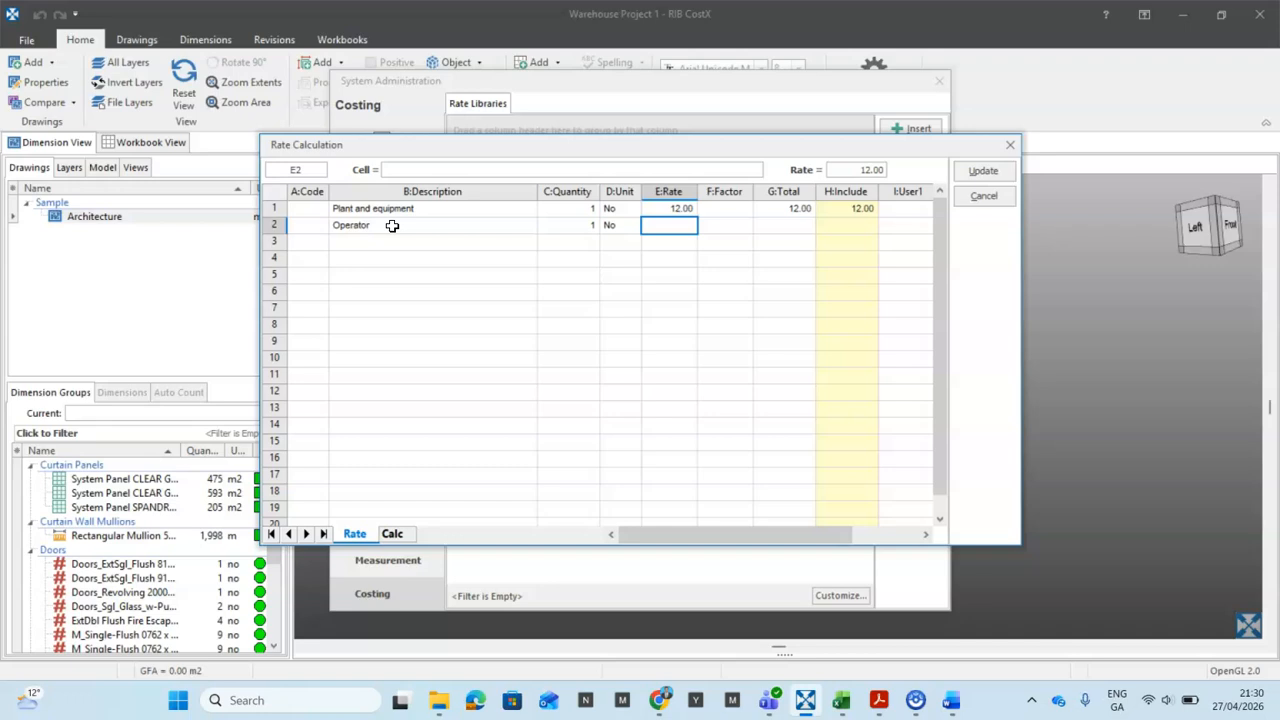
{"action": "type", "text": "3"}
{"action": "key", "text": "Return"}
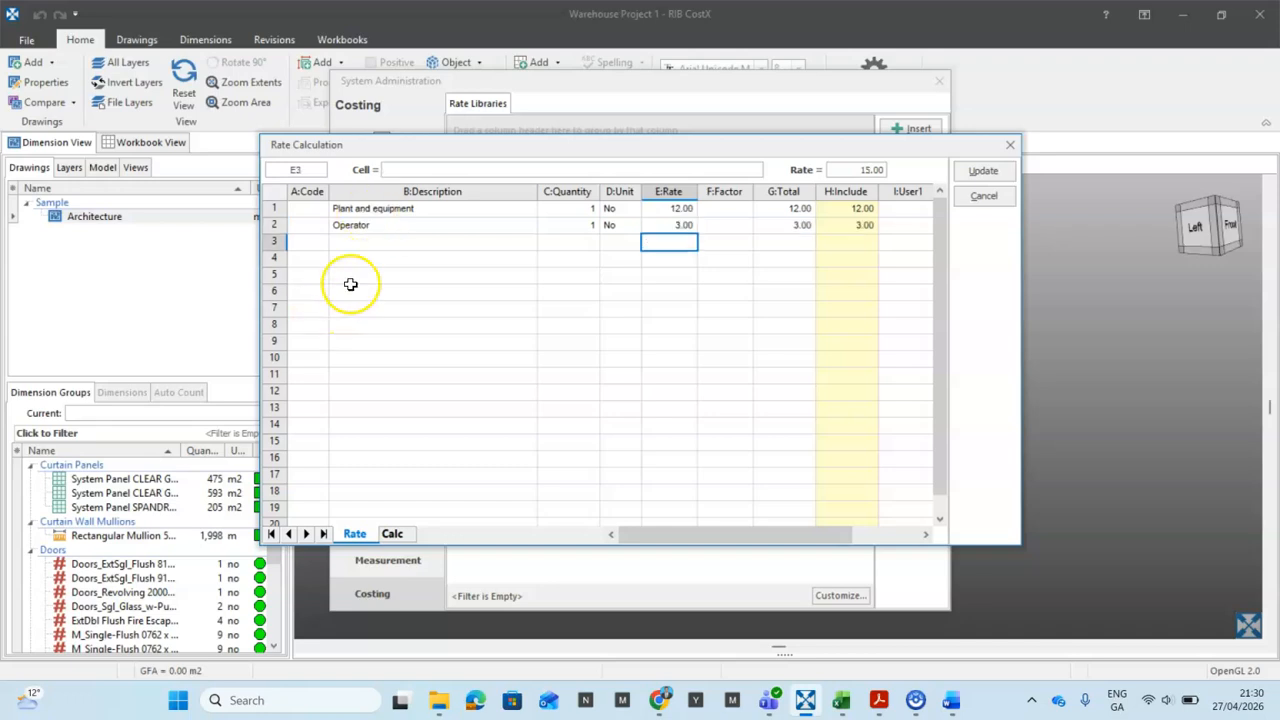
Step: Add a third calculation line, Labour, 1 No at 1.50
{"action": "left_click", "coordinate": [377, 244]}
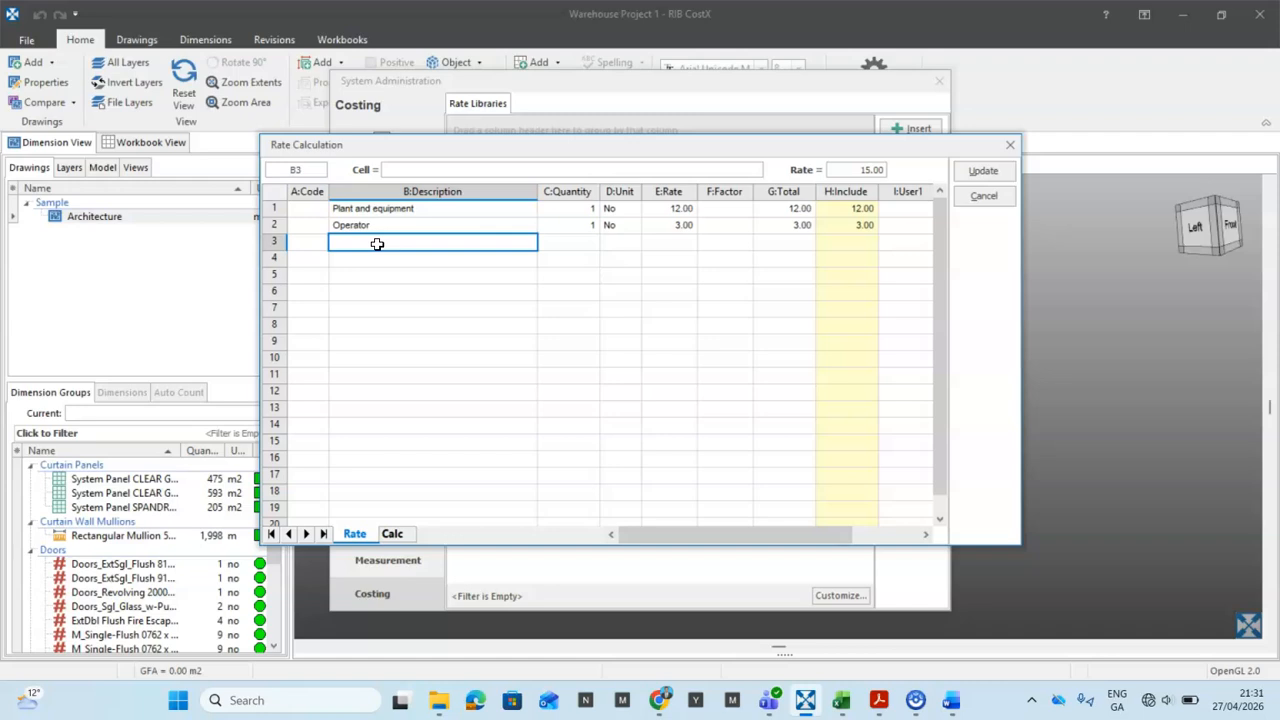
{"action": "type", "text": "Labour"}
{"action": "key", "text": "Tab"}
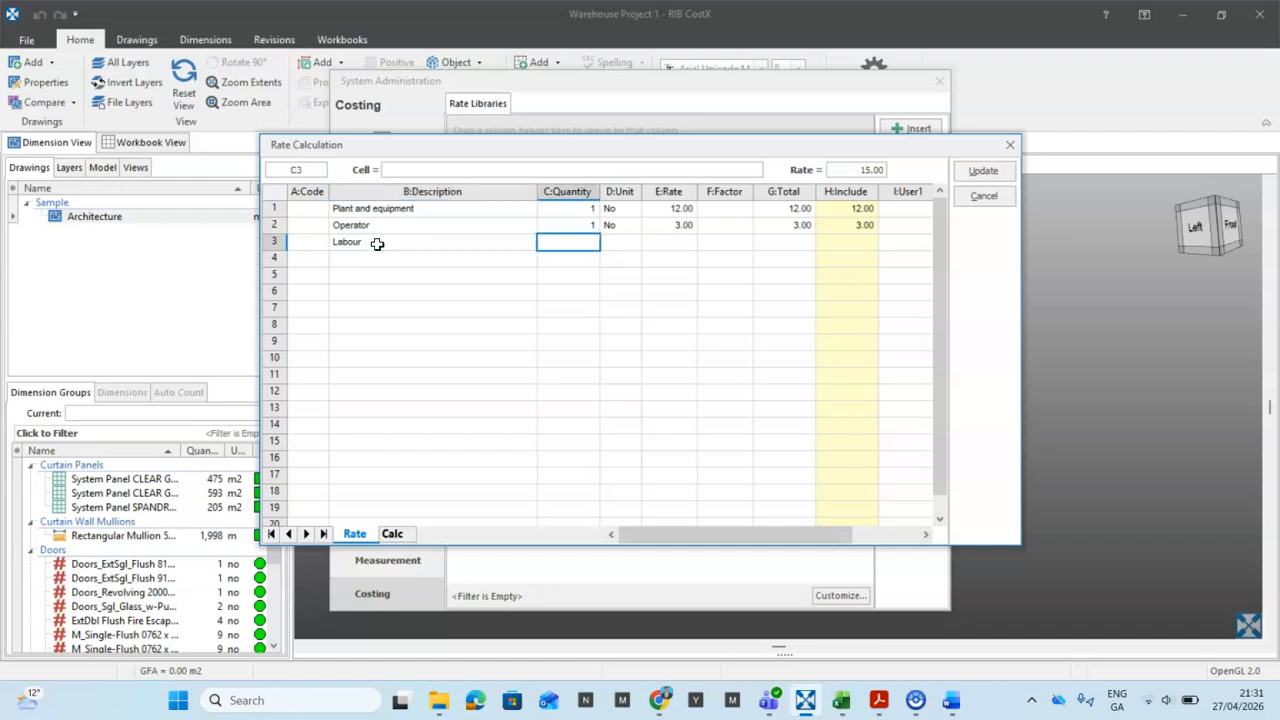
{"action": "type", "text": "1"}
{"action": "key", "text": "Tab"}
{"action": "type", "text": "No"}
{"action": "key", "text": "Tab"}
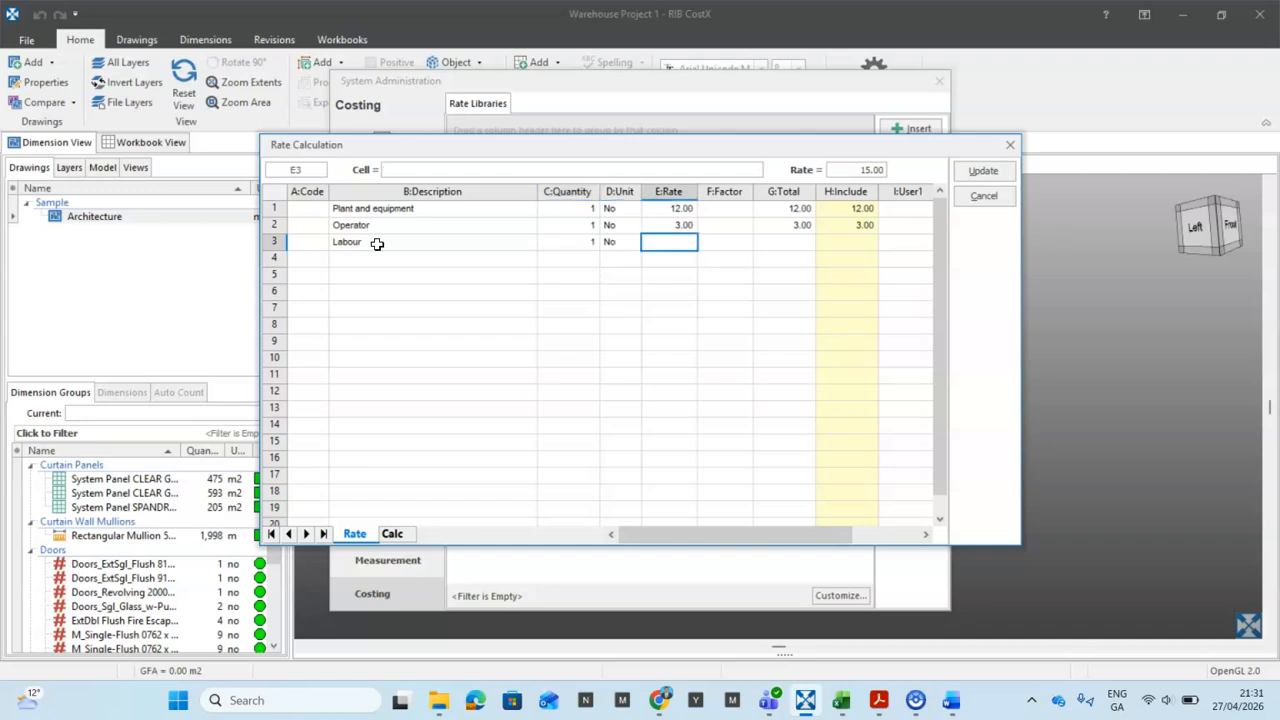
{"action": "type", "text": "1.5"}
{"action": "key", "text": "Tab"}
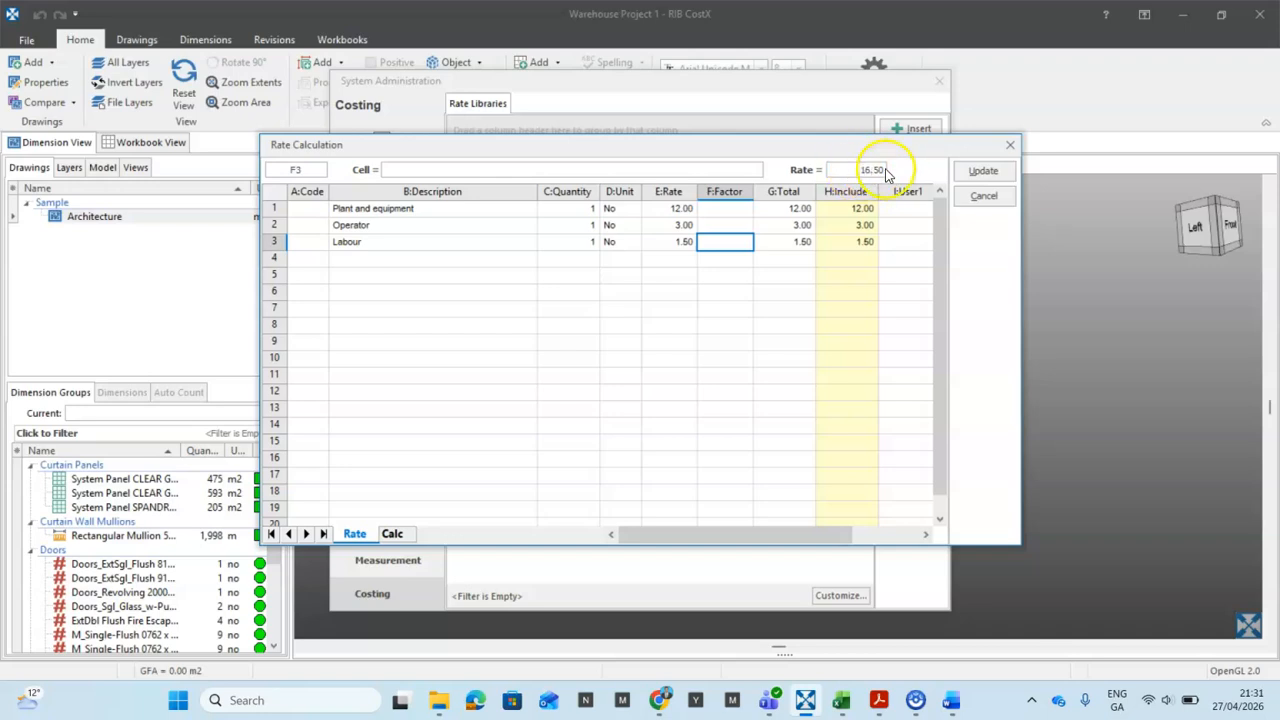
Step: Apply the 16.50 rate and insert item 001, showing it under Default Location
{"action": "left_click", "coordinate": [983, 171]}
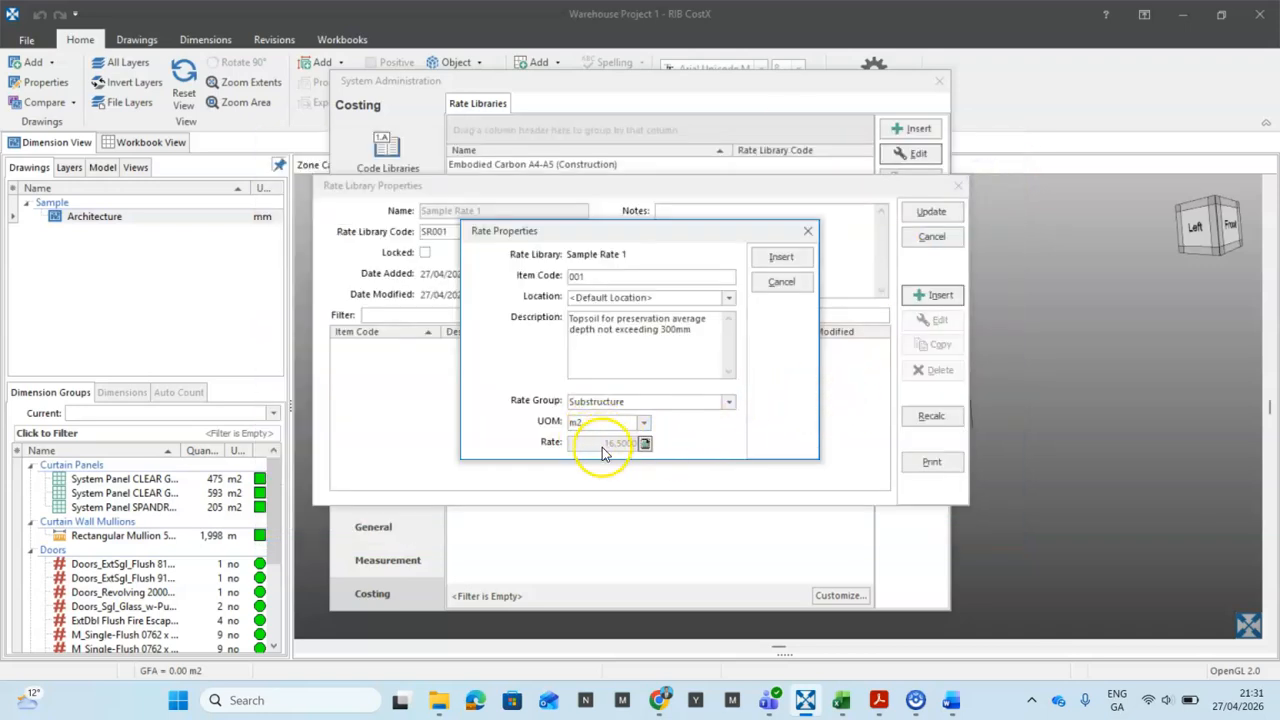
{"action": "left_click", "coordinate": [782, 257]}
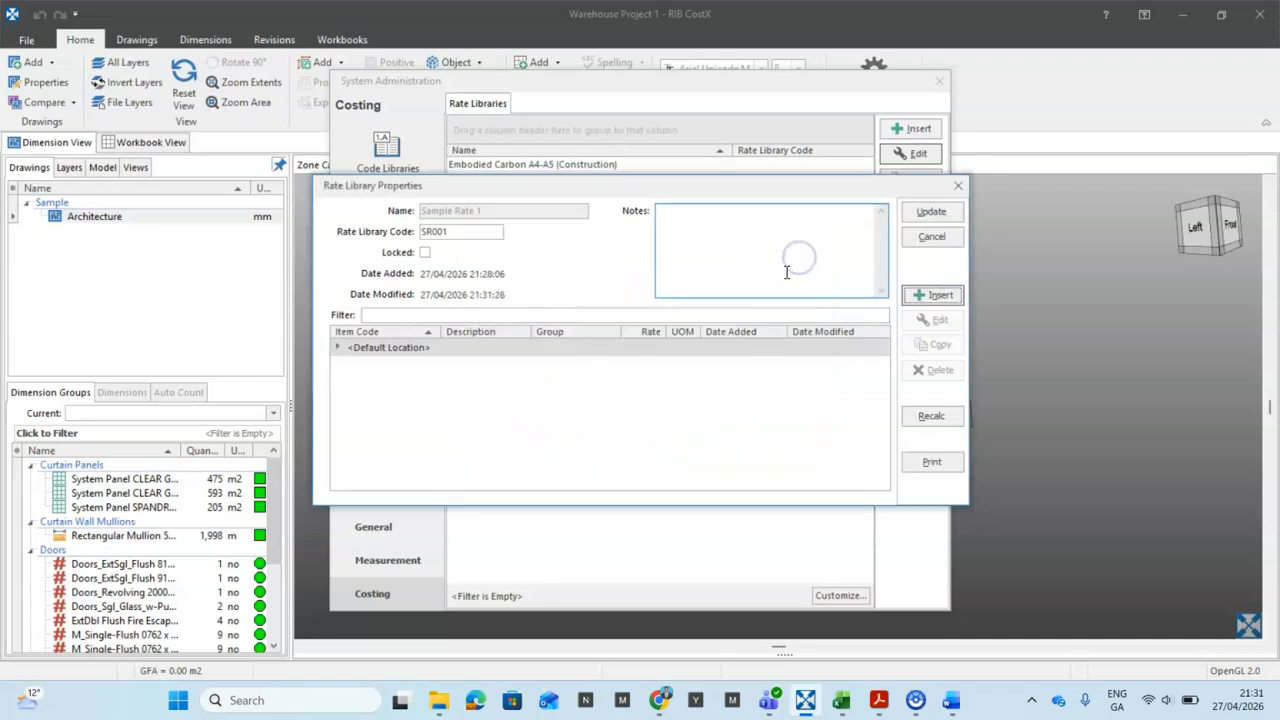
{"action": "left_click", "coordinate": [338, 348]}
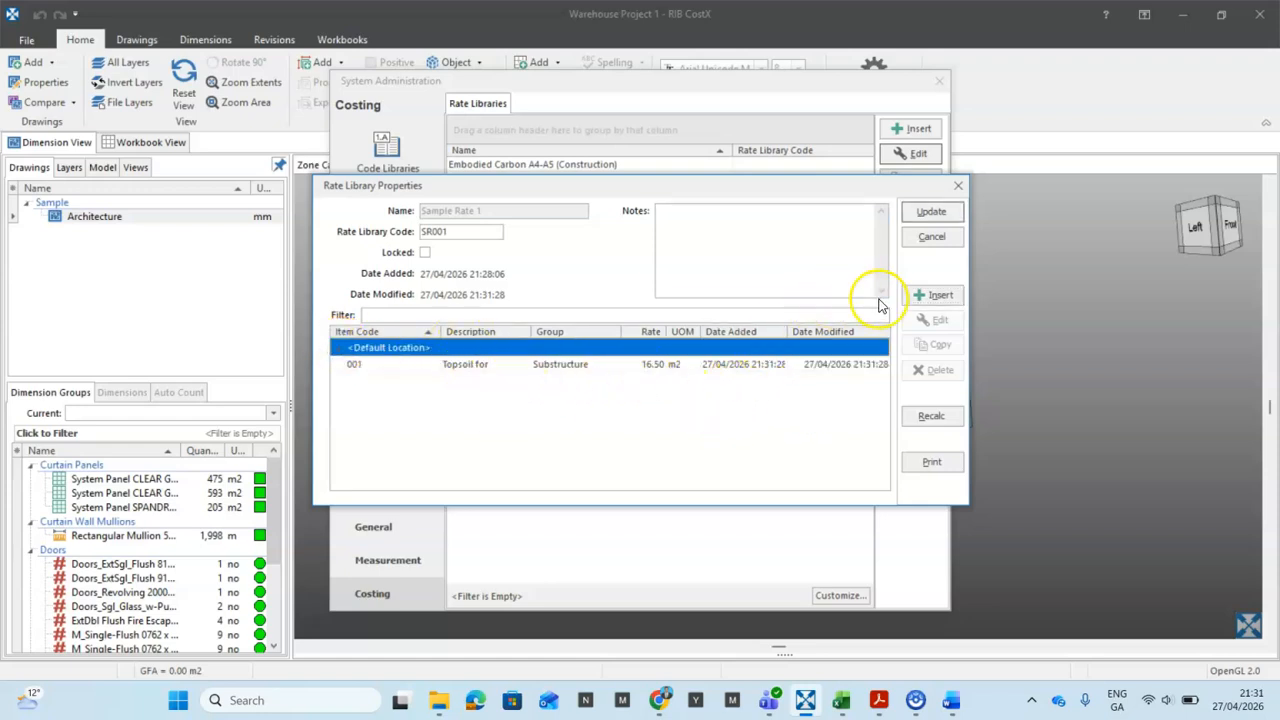
Step: Insert item 002 at <Default Location> described 'Excavation from stripped level Maximum depth not exceeding 2m'
{"action": "left_click", "coordinate": [933, 297]}
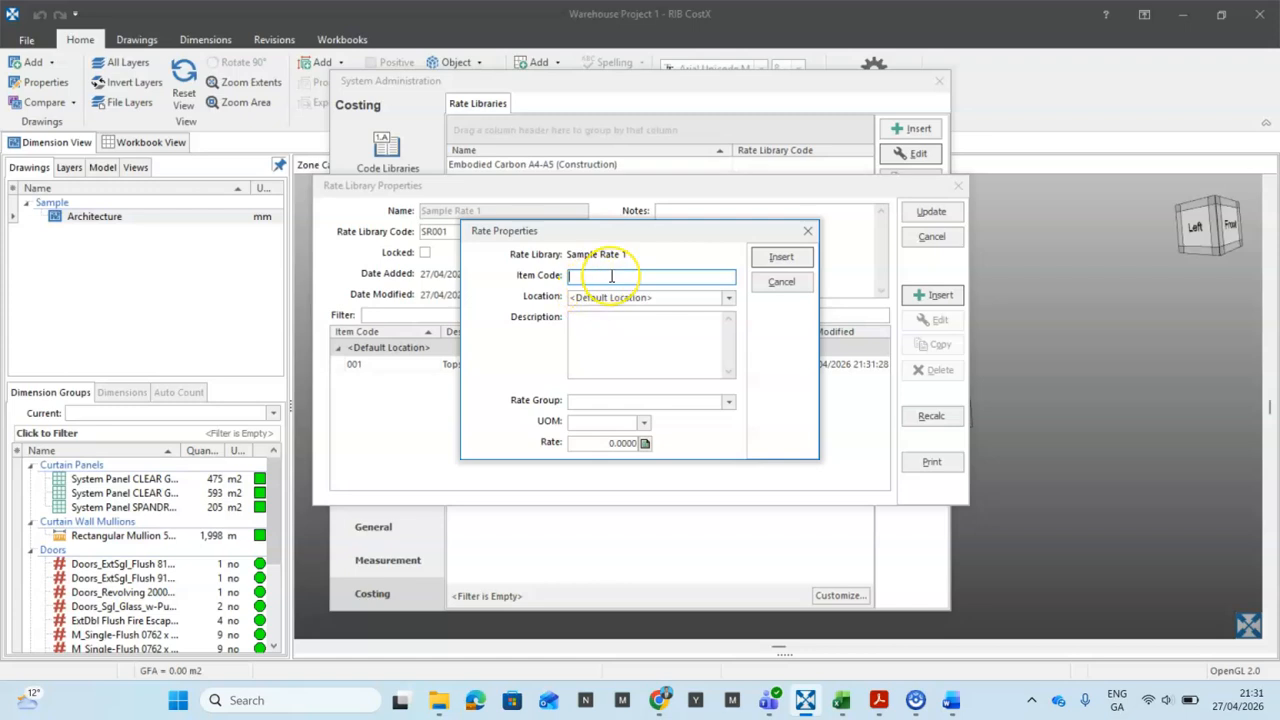
{"action": "type", "text": "002"}
{"action": "left_click", "coordinate": [709, 300]}
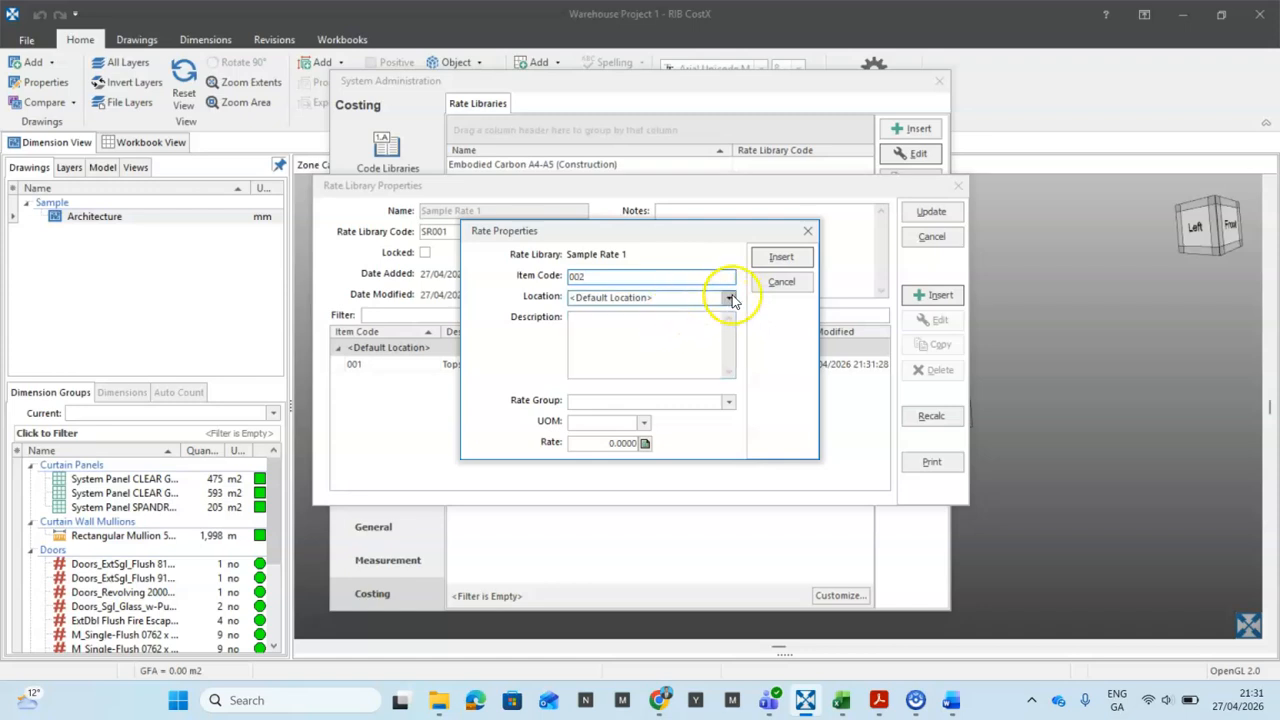
{"action": "left_click", "coordinate": [728, 297]}
{"action": "left_click", "coordinate": [700, 313]}
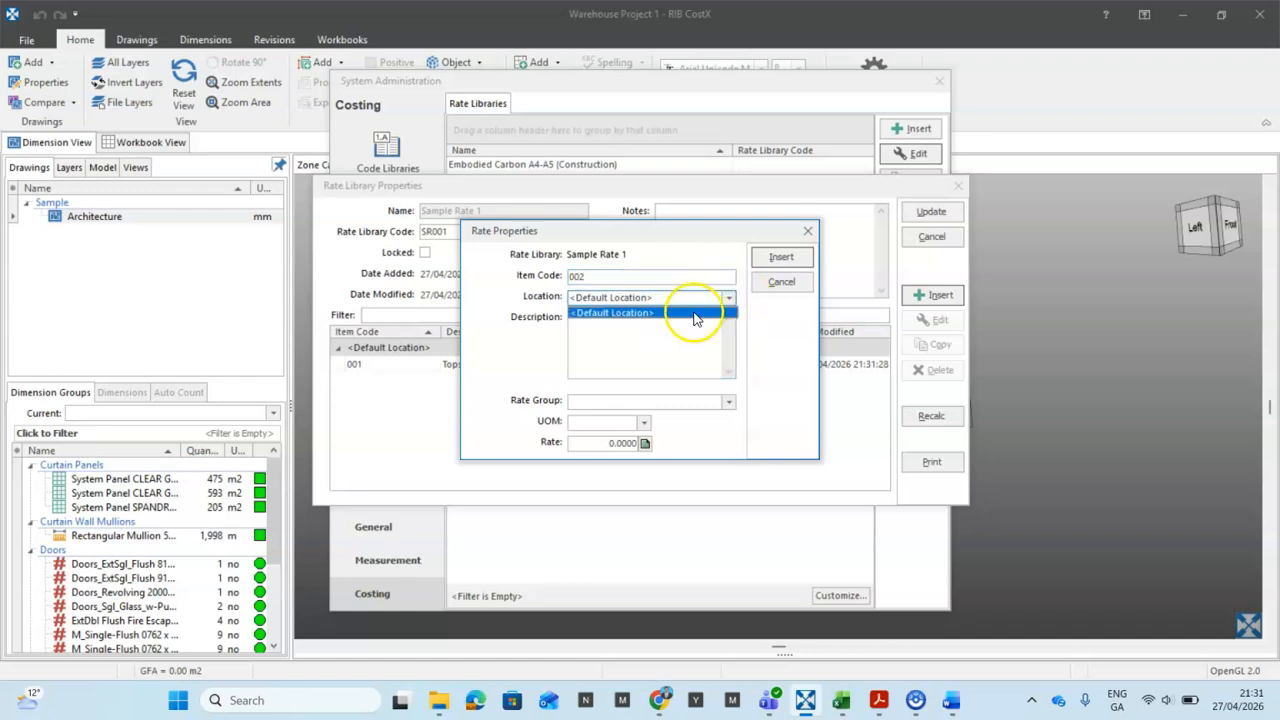
{"action": "left_click", "coordinate": [607, 317]}
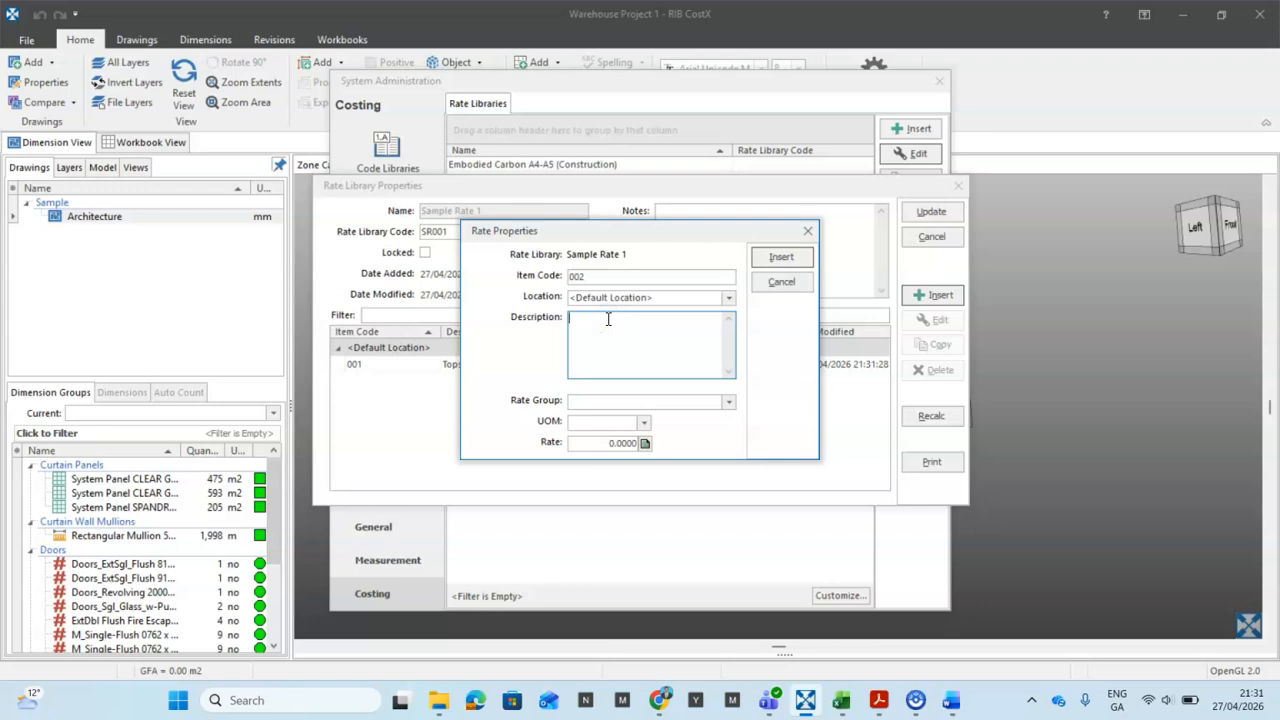
{"action": "type", "text": "Ex"}
{"action": "type", "text": "cavation "}
{"action": "type", "text": "from stri"}
{"action": "type", "text": "pped leve"}
{"action": "type", "text": "l "}
{"action": "type", "text": "Maximum"}
{"action": "type", "text": " depth"}
{"action": "type", "text": " not bexce"}
{"action": "type", "text": "eding"}
{"action": "key", "text": "BackSpace"}
{"action": "key", "text": "BackSpace"}
{"action": "key", "text": "BackSpace"}
{"action": "key", "text": "BackSpace"}
{"action": "key", "text": "BackSpace"}
{"action": "key", "text": "BackSpace"}
{"action": "key", "text": "BackSpace"}
{"action": "key", "text": "BackSpace"}
{"action": "key", "text": "BackSpace"}
{"action": "key", "text": "BackSpace"}
{"action": "key", "text": "BackSpace"}
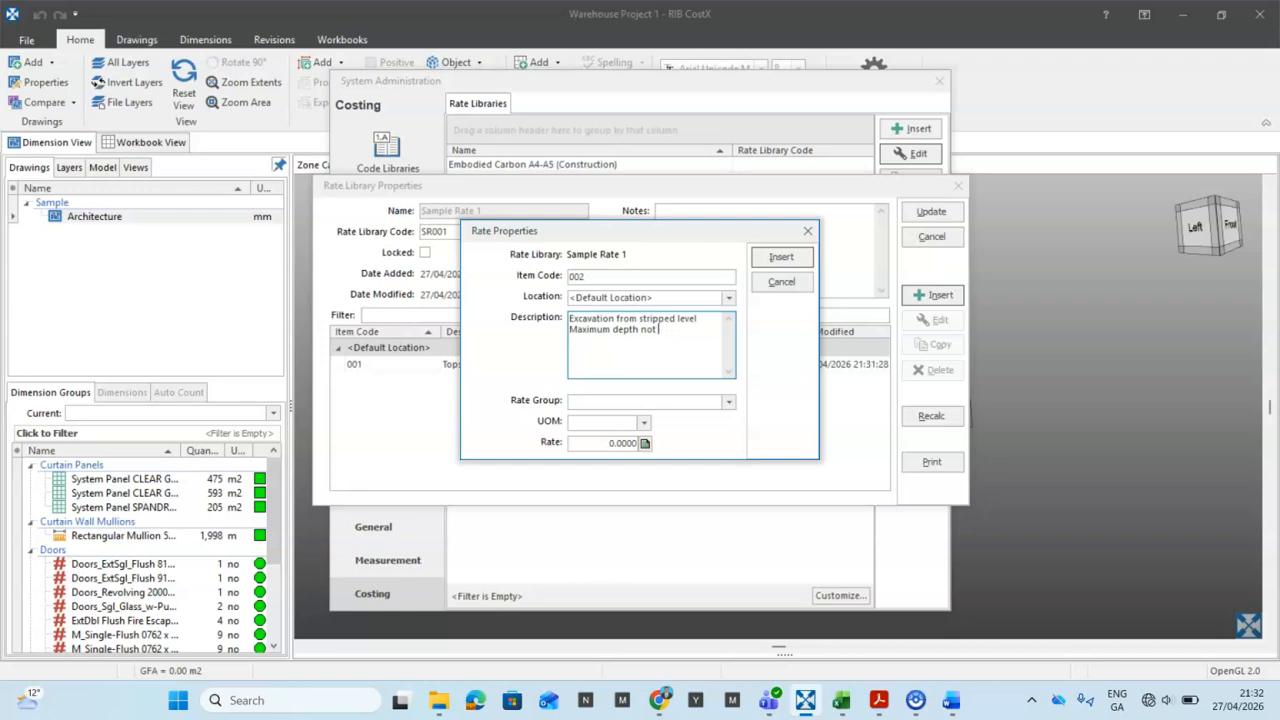
{"action": "type", "text": "exceeding 2"}
{"action": "type", "text": "m"}
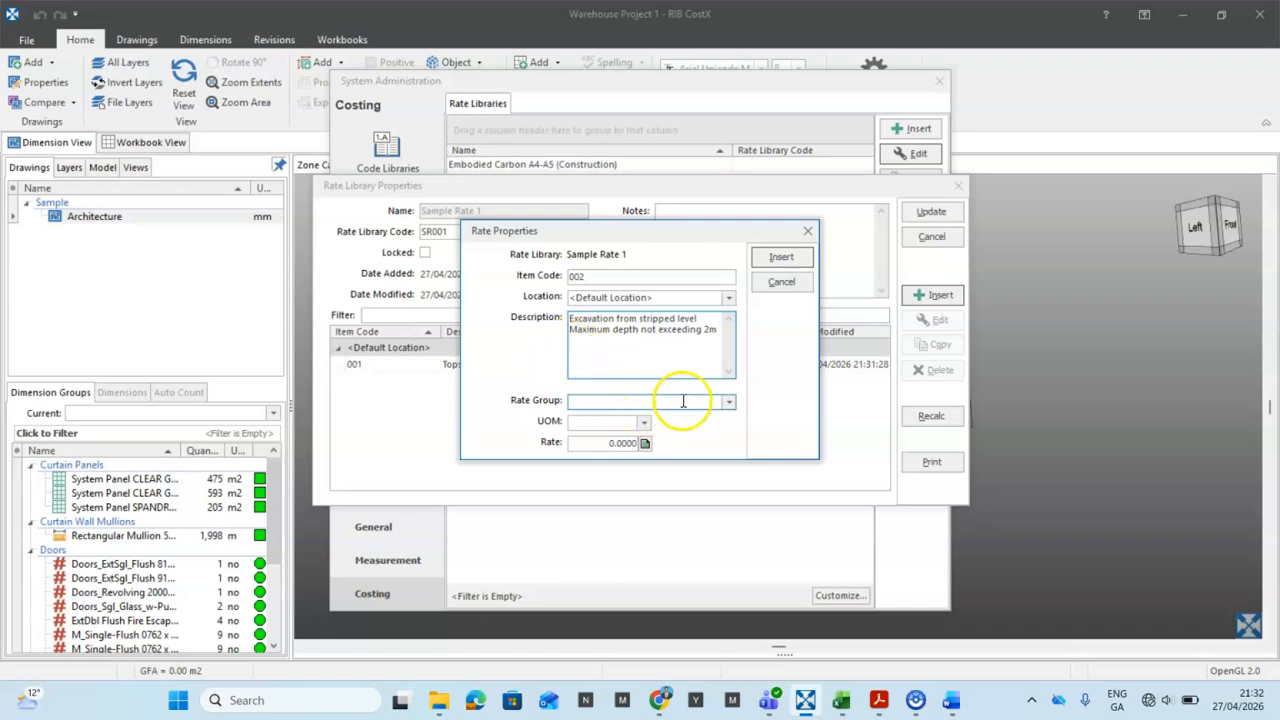
Step: Set item 002 to Substructure group, unit m3, rate 20, and insert it into the library
{"action": "left_click", "coordinate": [729, 403]}
{"action": "left_click", "coordinate": [660, 418]}
{"action": "left_click", "coordinate": [644, 422]}
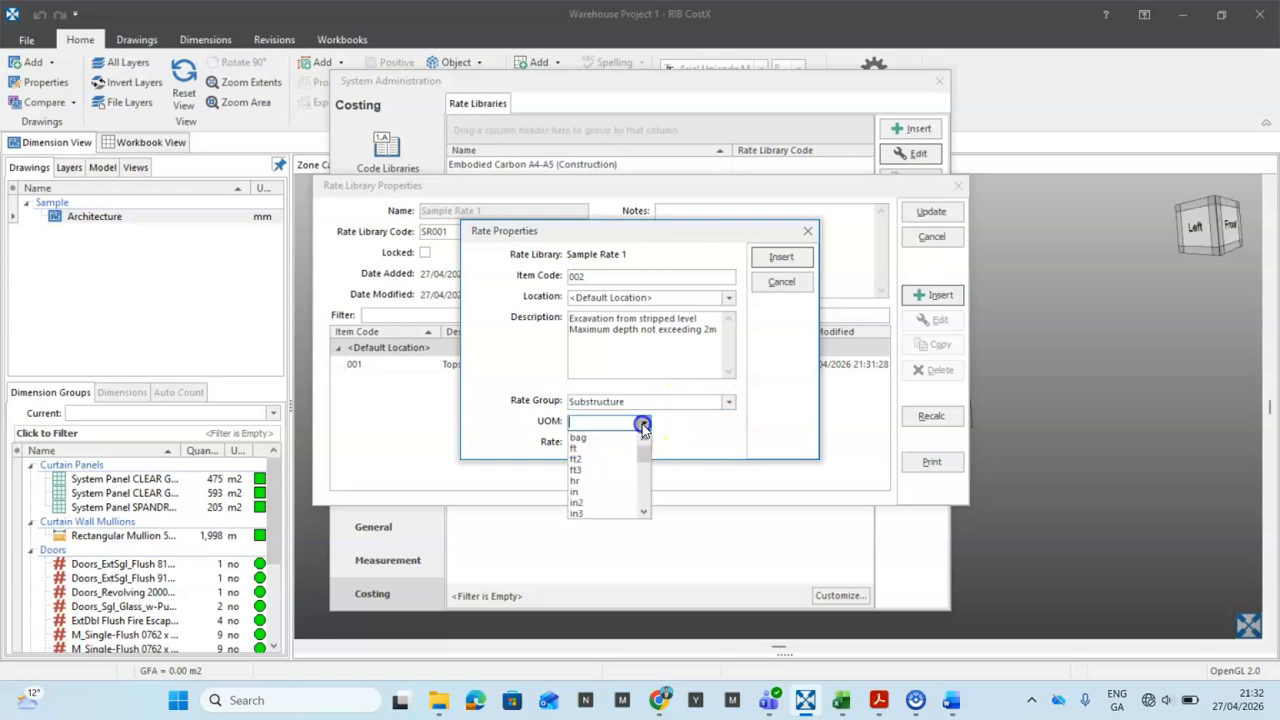
{"action": "scroll", "coordinate": [597, 470], "scroll_direction": "down", "scroll_amount": 4}
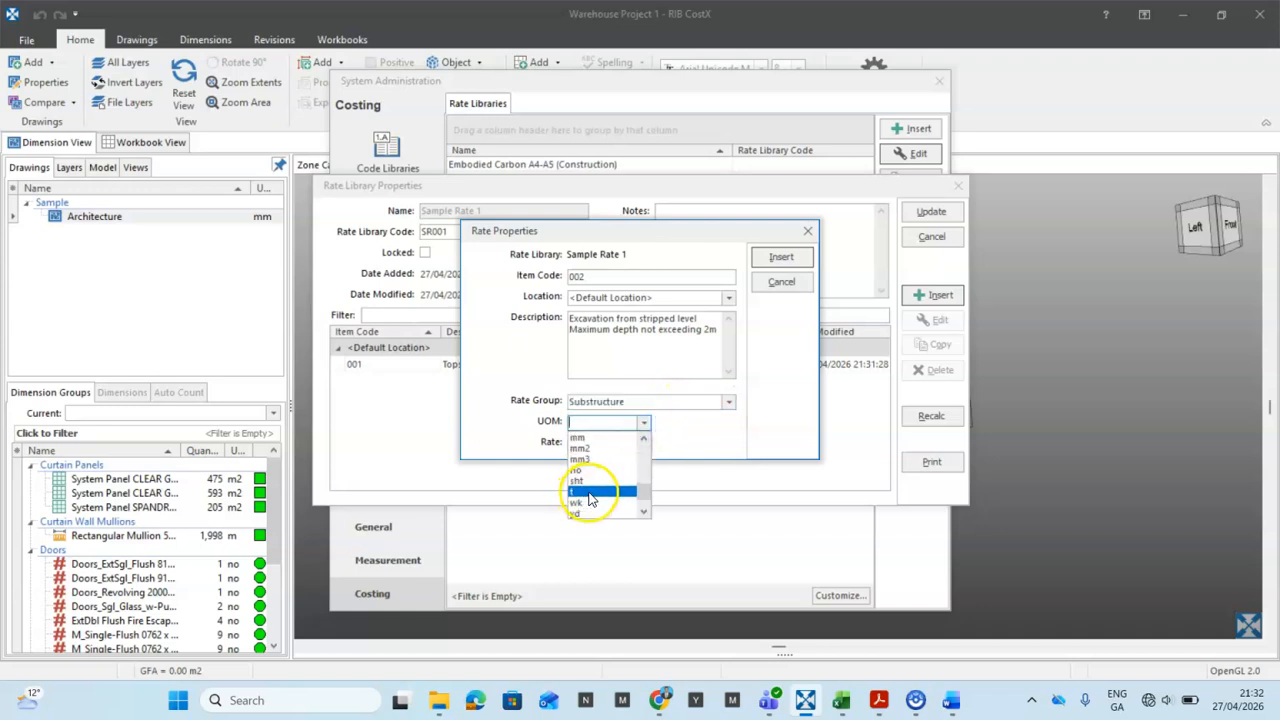
{"action": "scroll", "coordinate": [597, 478], "scroll_direction": "up", "scroll_amount": 3}
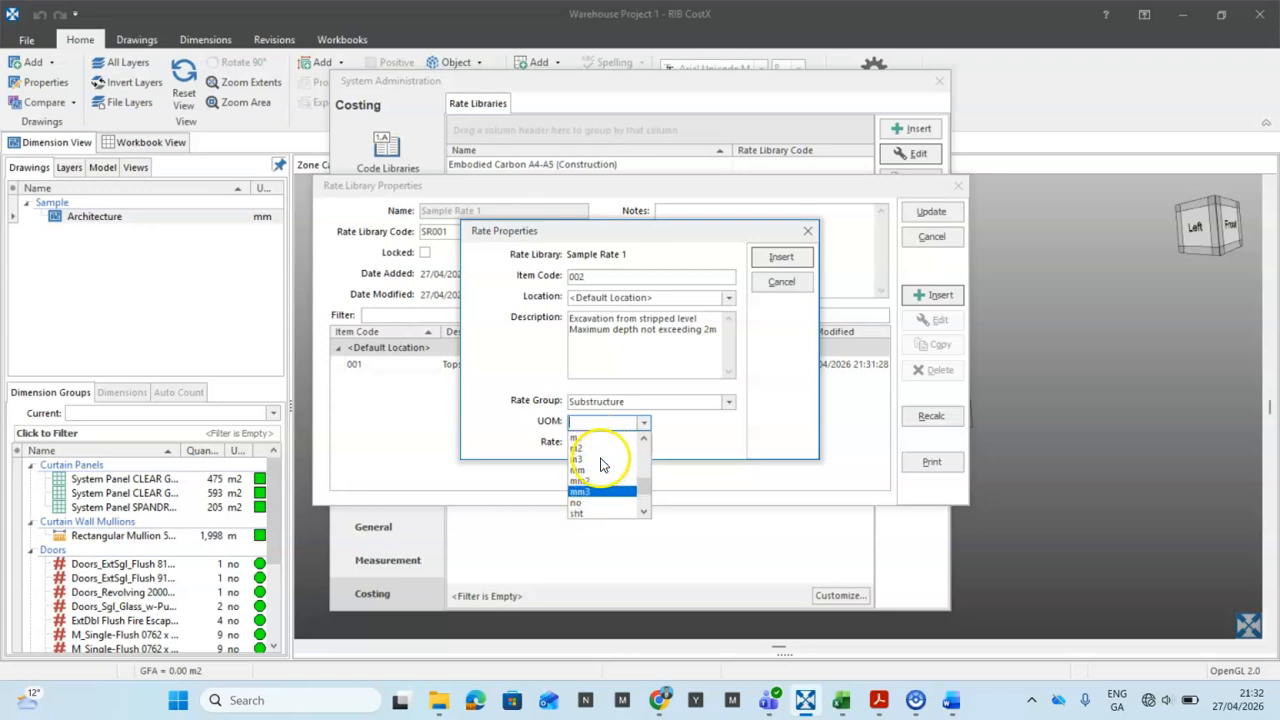
{"action": "left_click", "coordinate": [588, 459]}
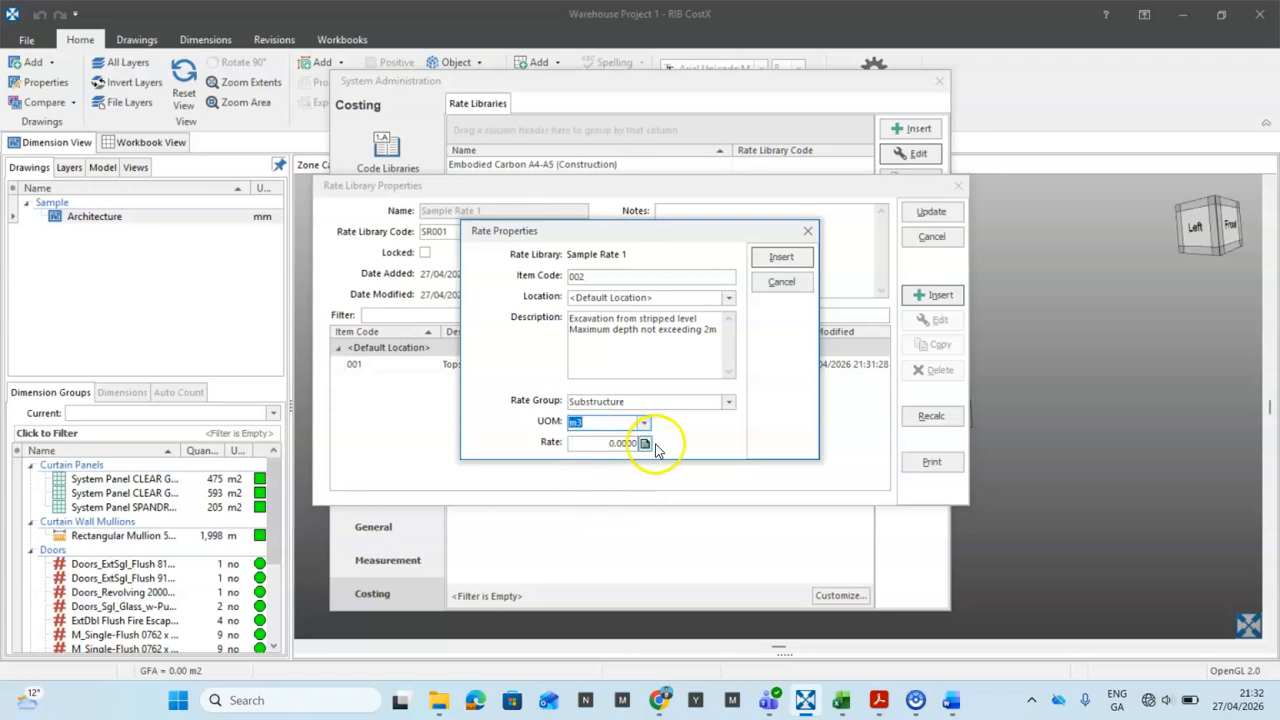
{"action": "left_click", "coordinate": [633, 444]}
{"action": "left_click", "coordinate": [628, 443]}
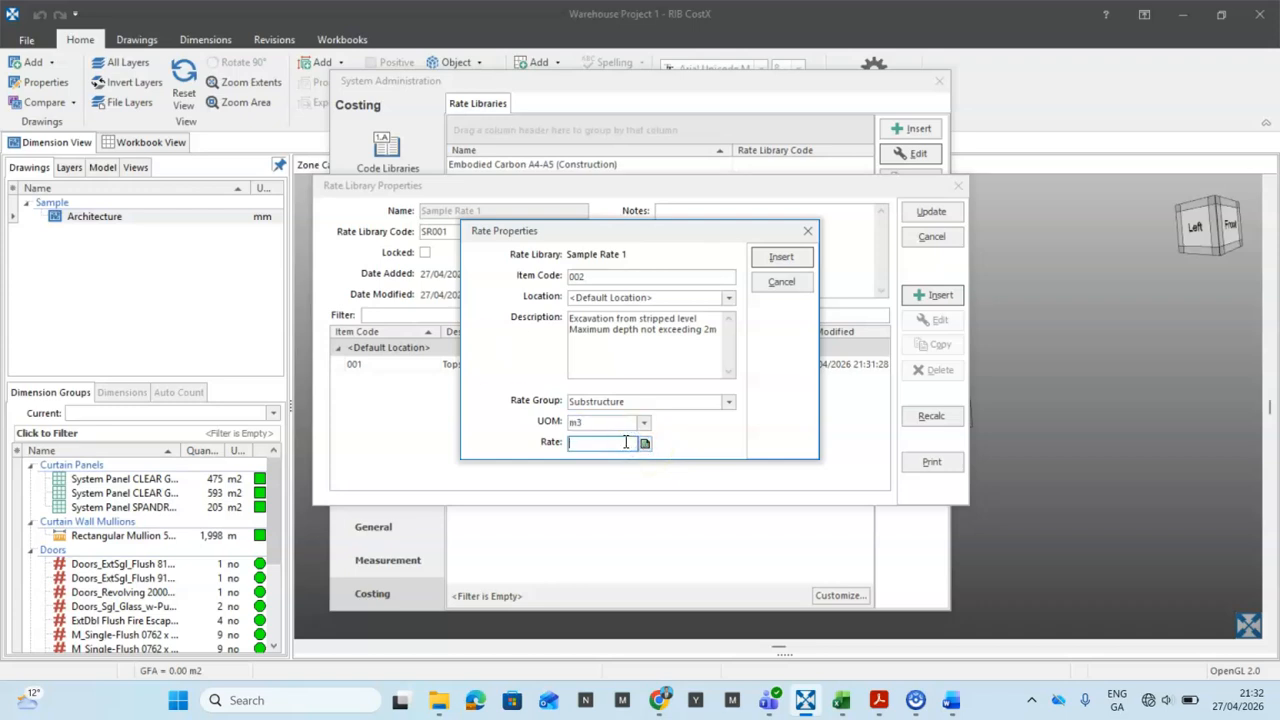
{"action": "type", "text": "20"}
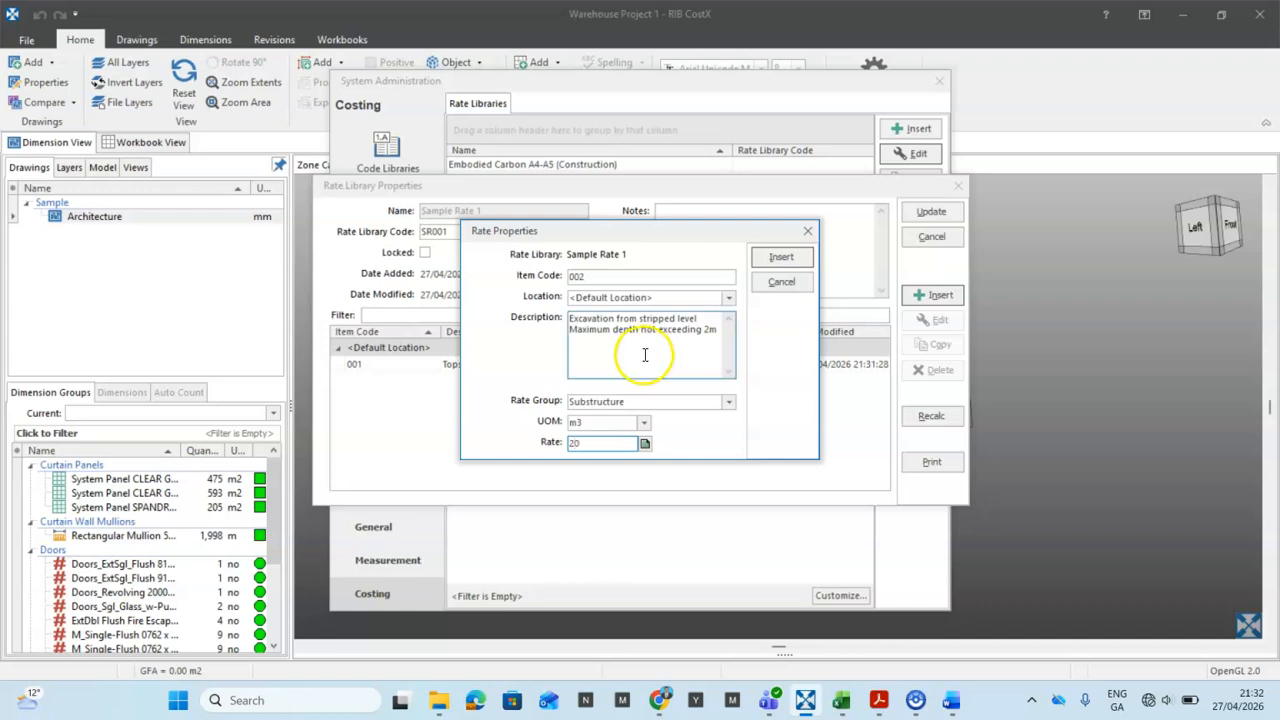
{"action": "left_click", "coordinate": [781, 257]}
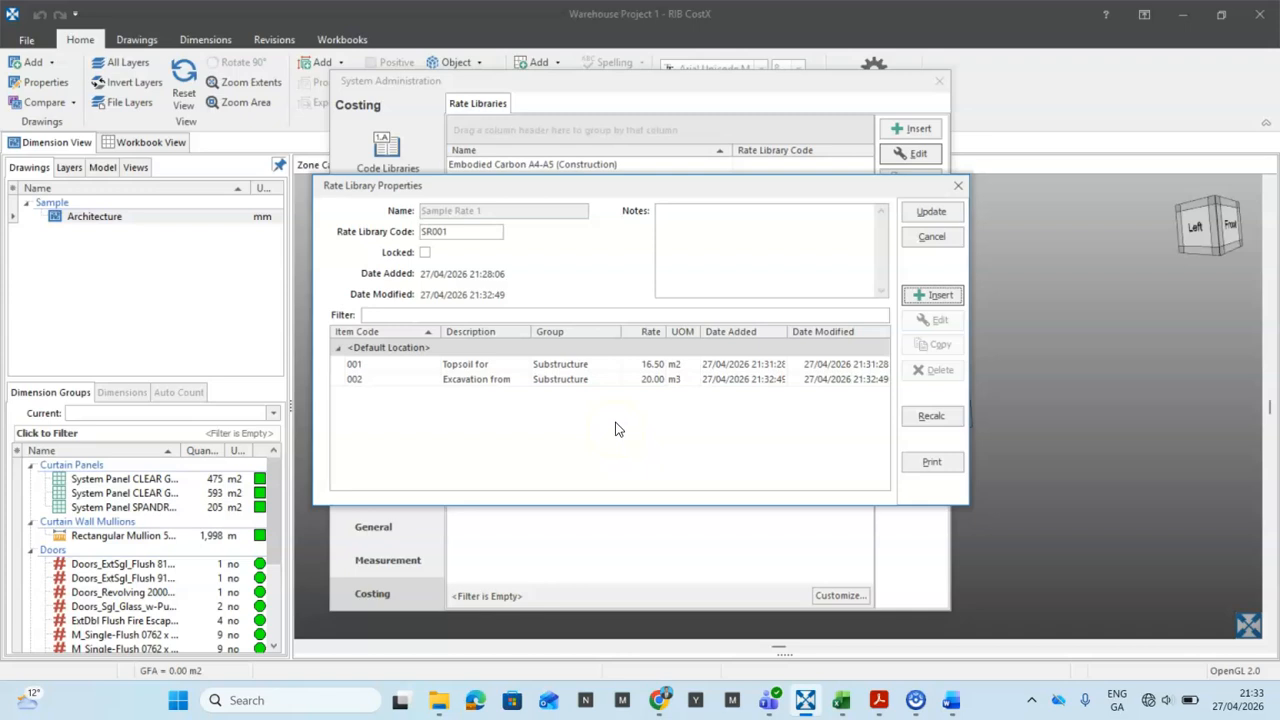
Step: Save the Sample Rate 1 library, exit System Administration and show the New workbook's Cost sheet
{"action": "left_click", "coordinate": [932, 213]}
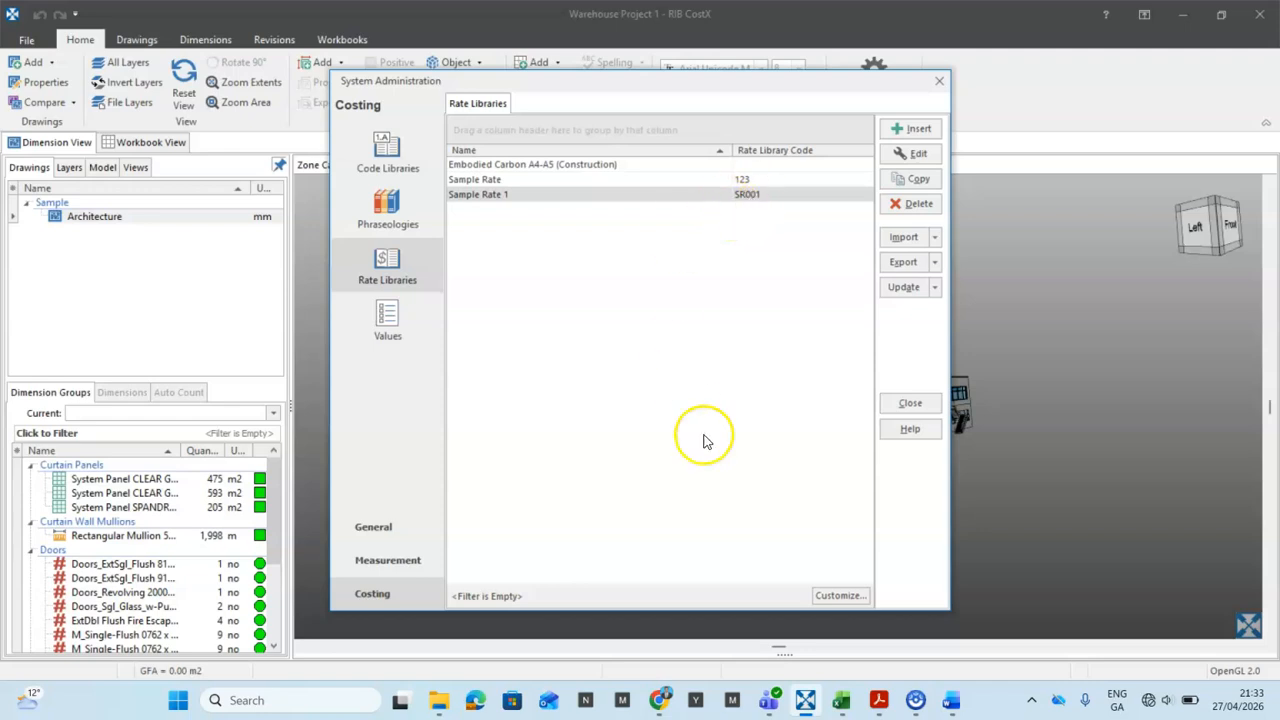
{"action": "left_click", "coordinate": [910, 403]}
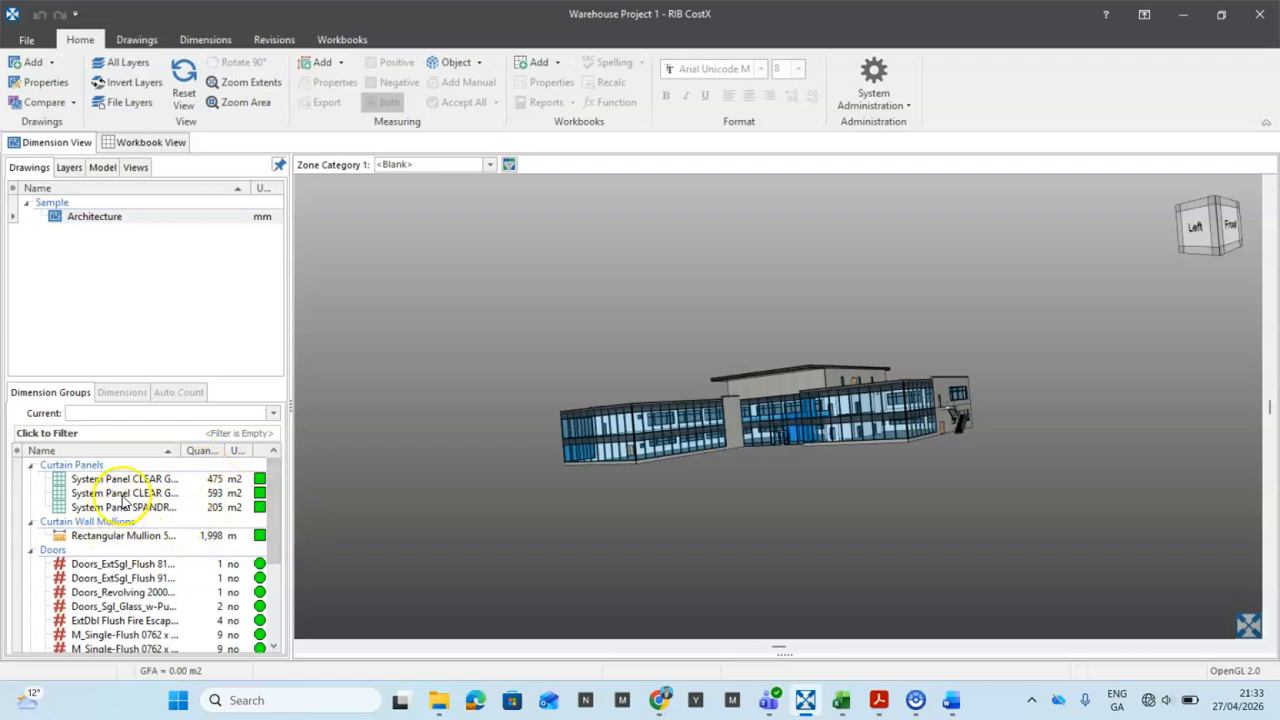
{"action": "left_click", "coordinate": [145, 145]}
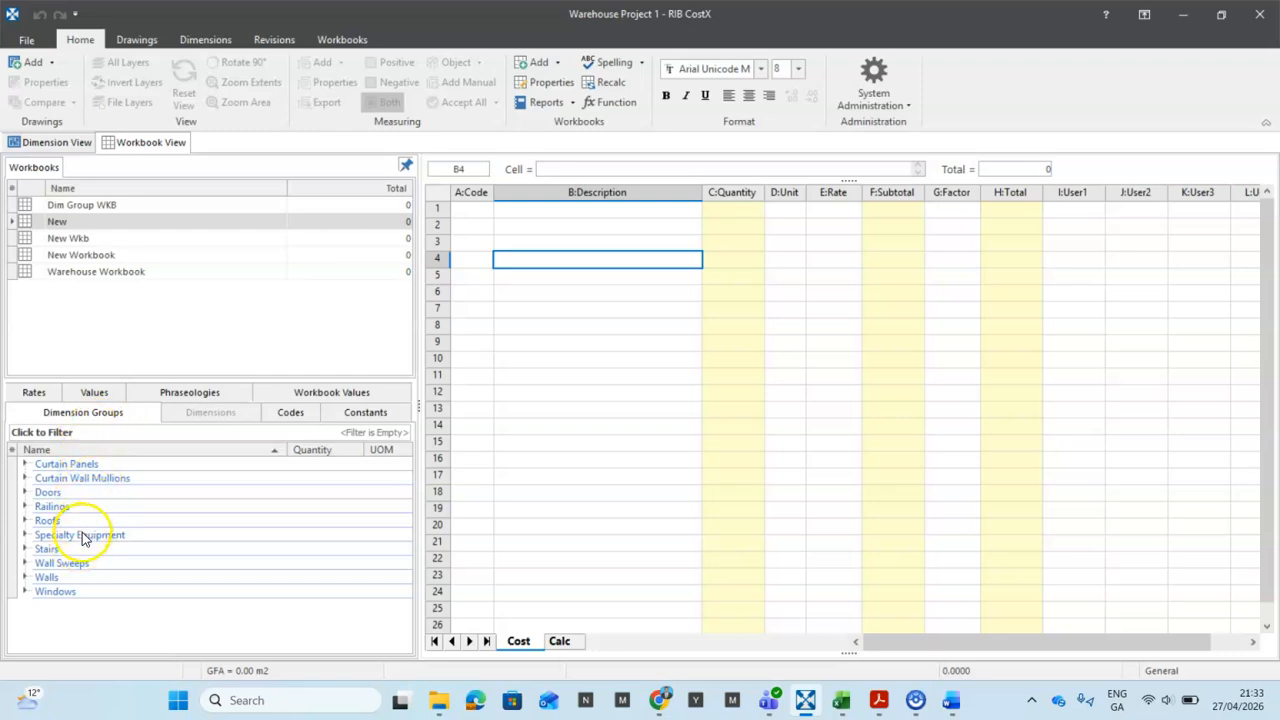
{"action": "left_click", "coordinate": [34, 392]}
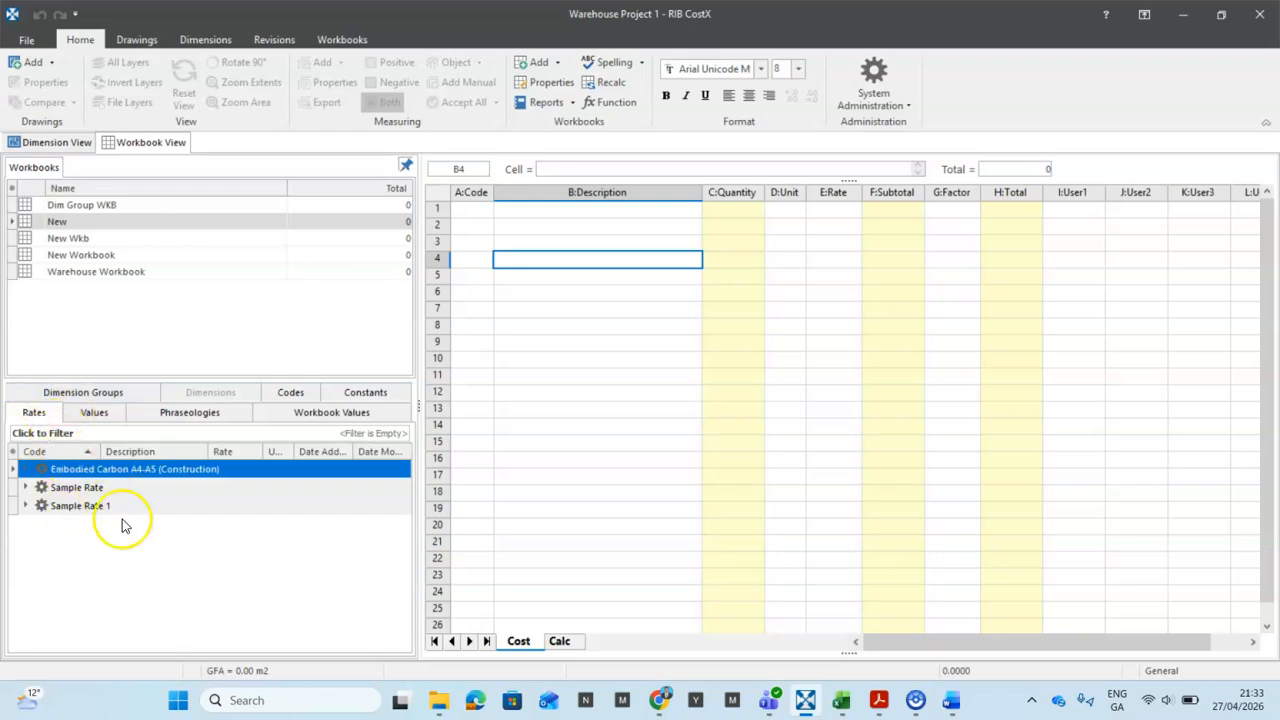
{"action": "left_click", "coordinate": [25, 507]}
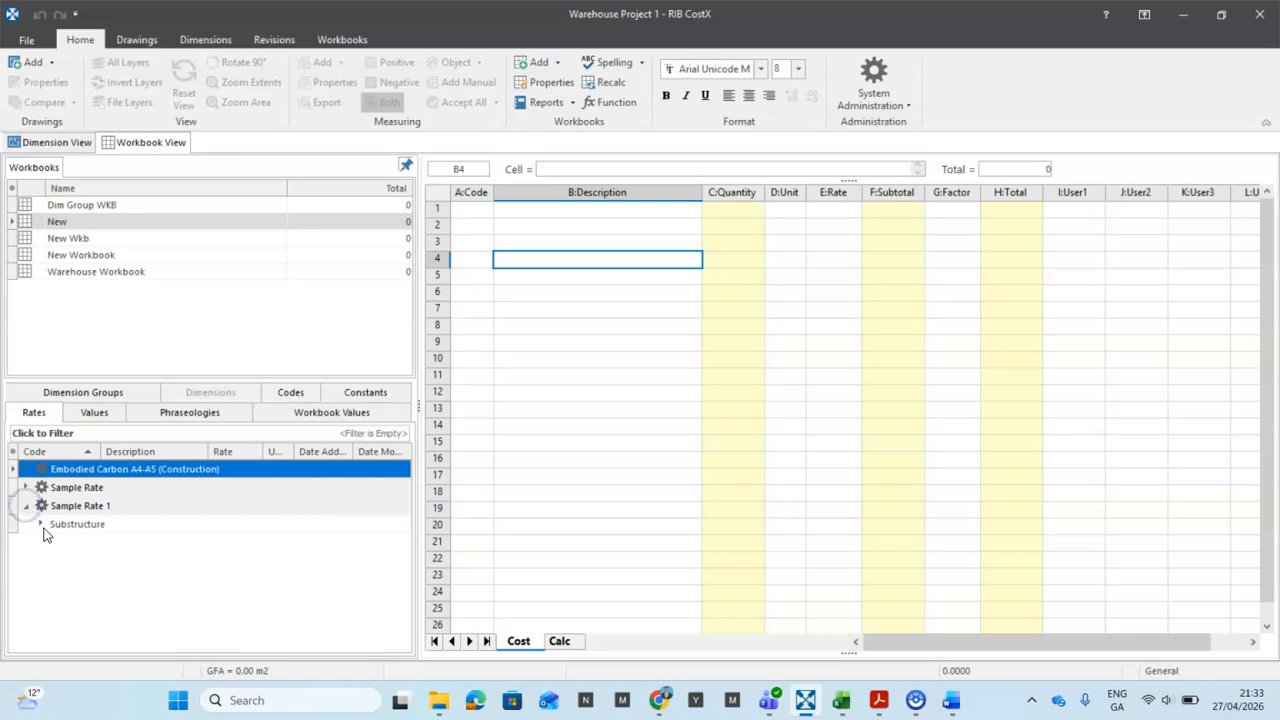
{"action": "left_click", "coordinate": [41, 527]}
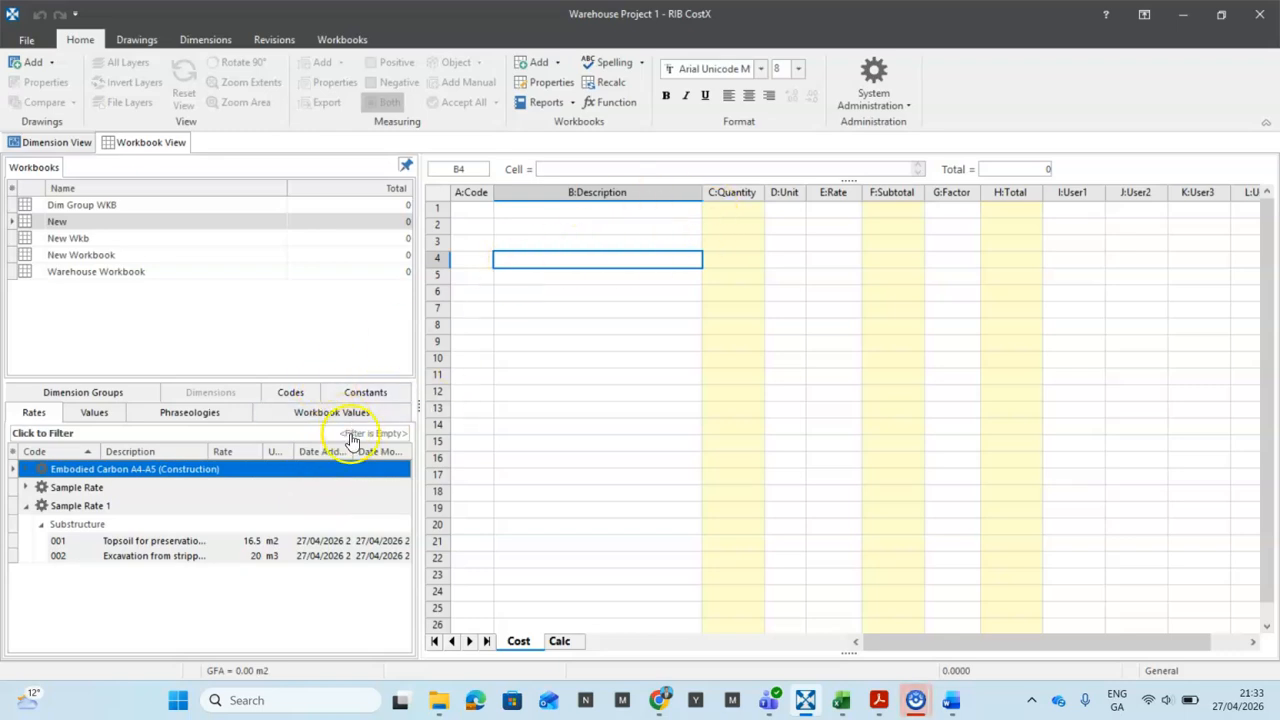
{"action": "left_click", "coordinate": [77, 396]}
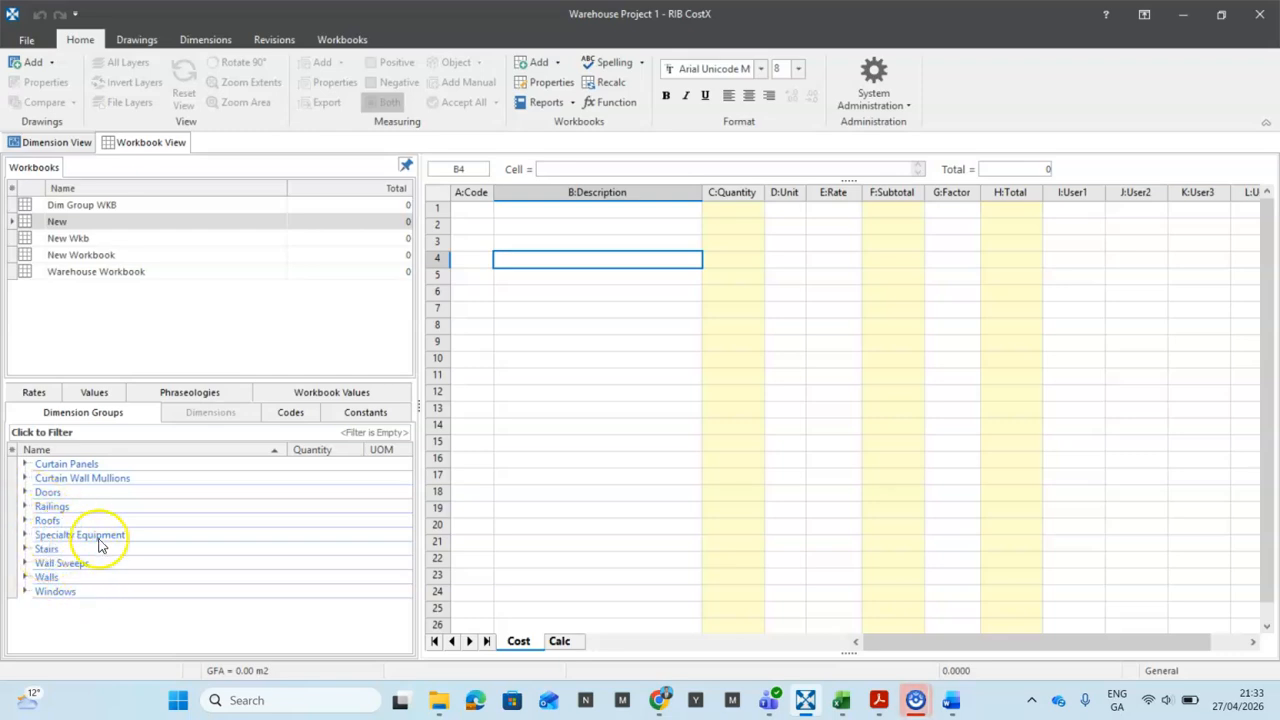
Step: Drop the Roofs > Basic Roof Concrete Slab on Metal Deck quantity (2,172 m2) into Cost sheet row 3
{"action": "left_click", "coordinate": [25, 521]}
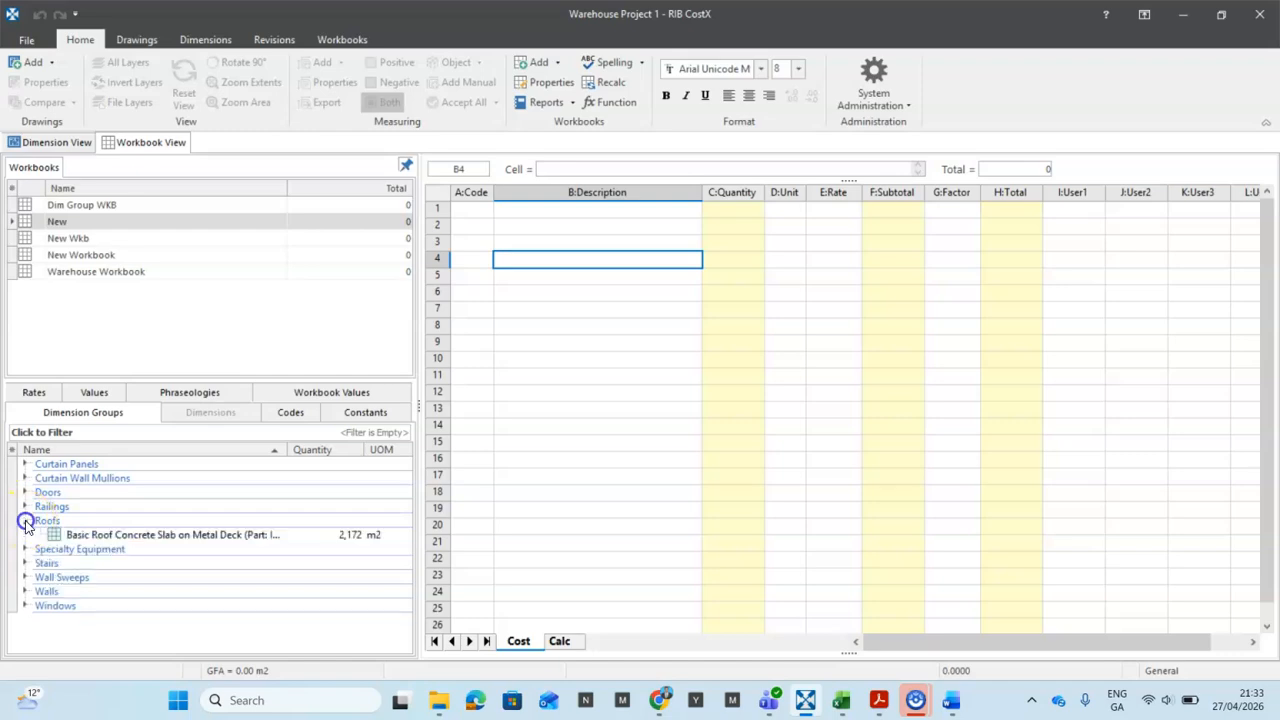
{"action": "left_click", "coordinate": [149, 538]}
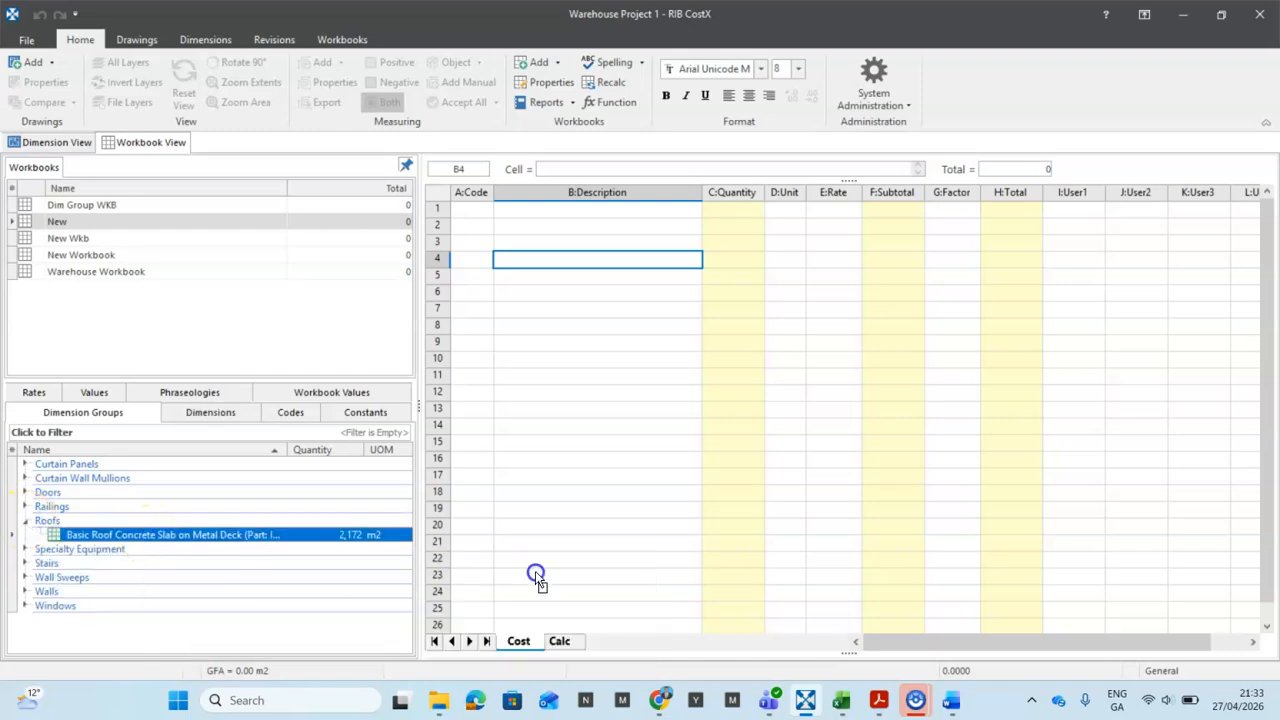
{"action": "left_click_drag", "start_coordinate": [590, 243], "coordinate": [591, 240]}
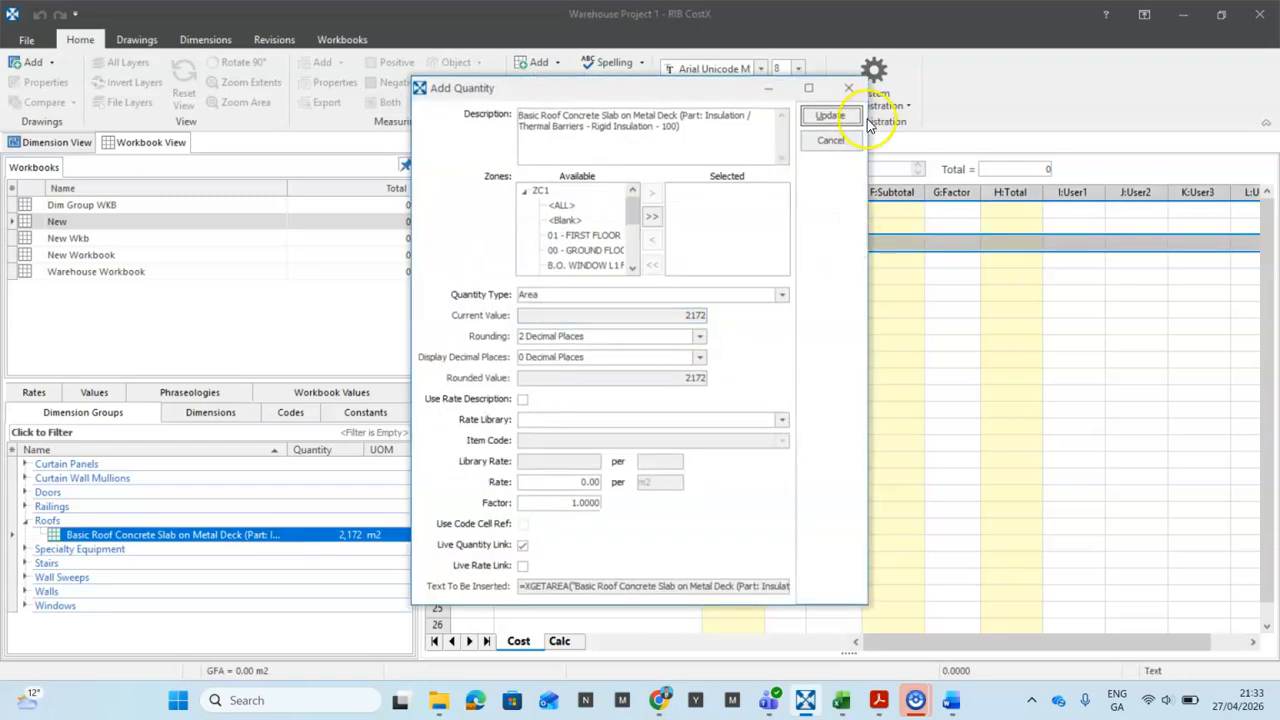
{"action": "left_click", "coordinate": [830, 116]}
{"action": "left_click", "coordinate": [660, 386]}
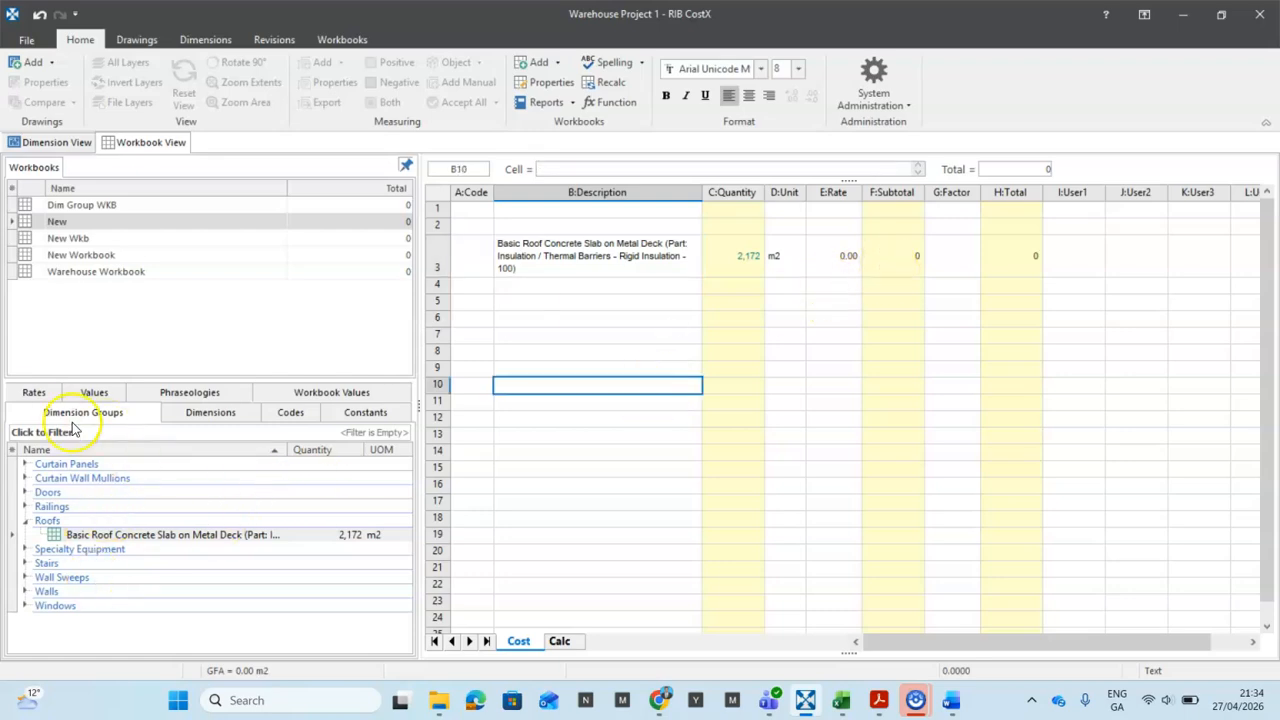
Step: Link cell E3 to Sample Rate 1 topsoil item 001, giving a 16.50 rate and 35,838 total
{"action": "left_click", "coordinate": [30, 393]}
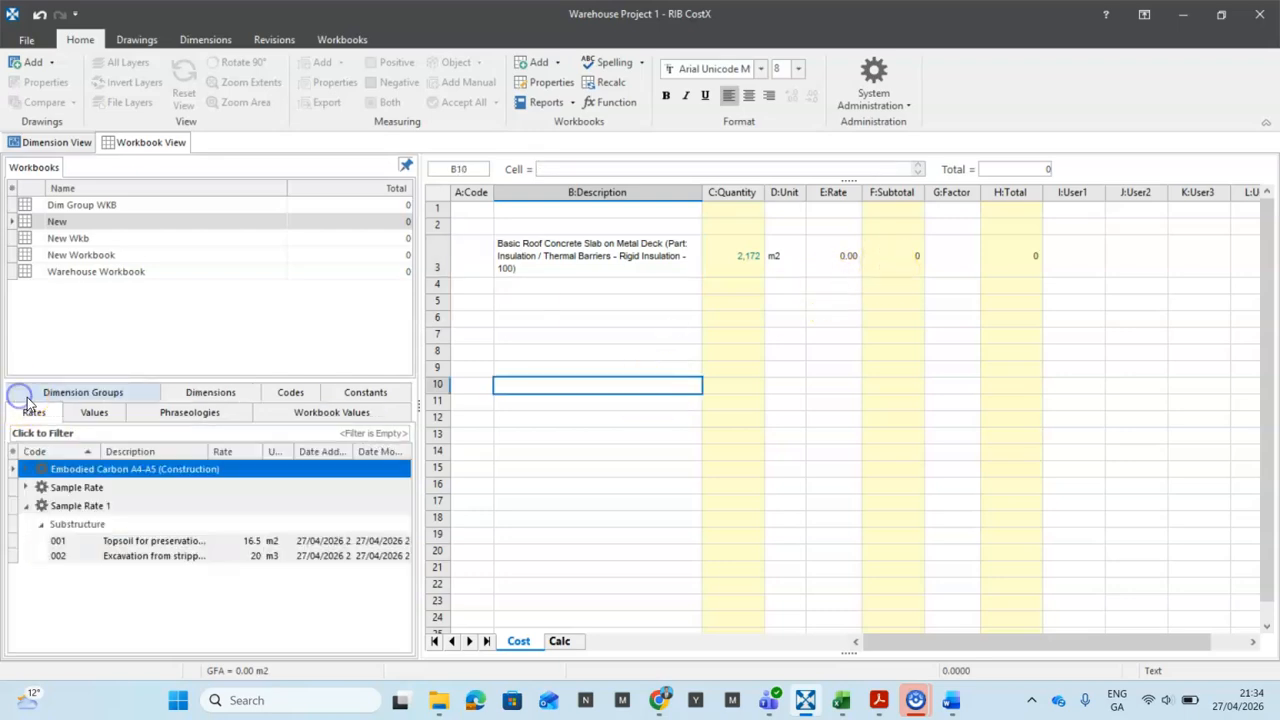
{"action": "left_click", "coordinate": [257, 546]}
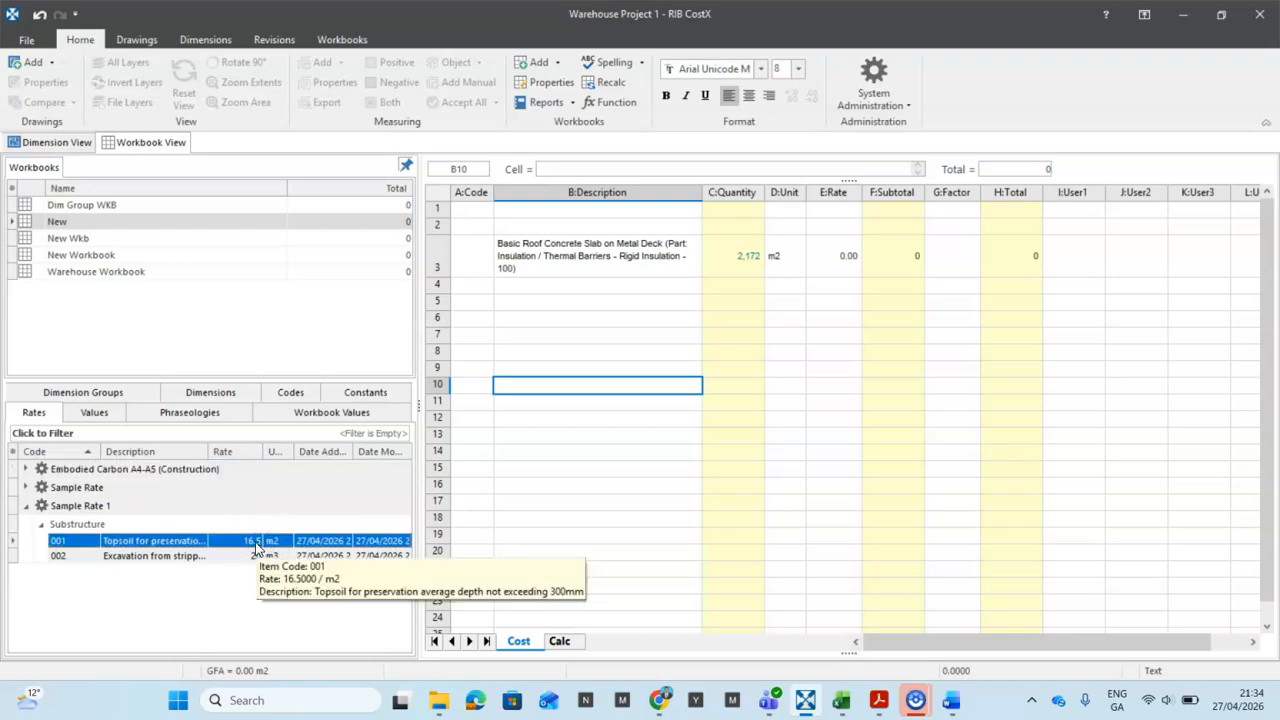
{"action": "left_click", "coordinate": [832, 286]}
{"action": "left_click", "coordinate": [829, 255]}
{"action": "double_click", "coordinate": [829, 253]}
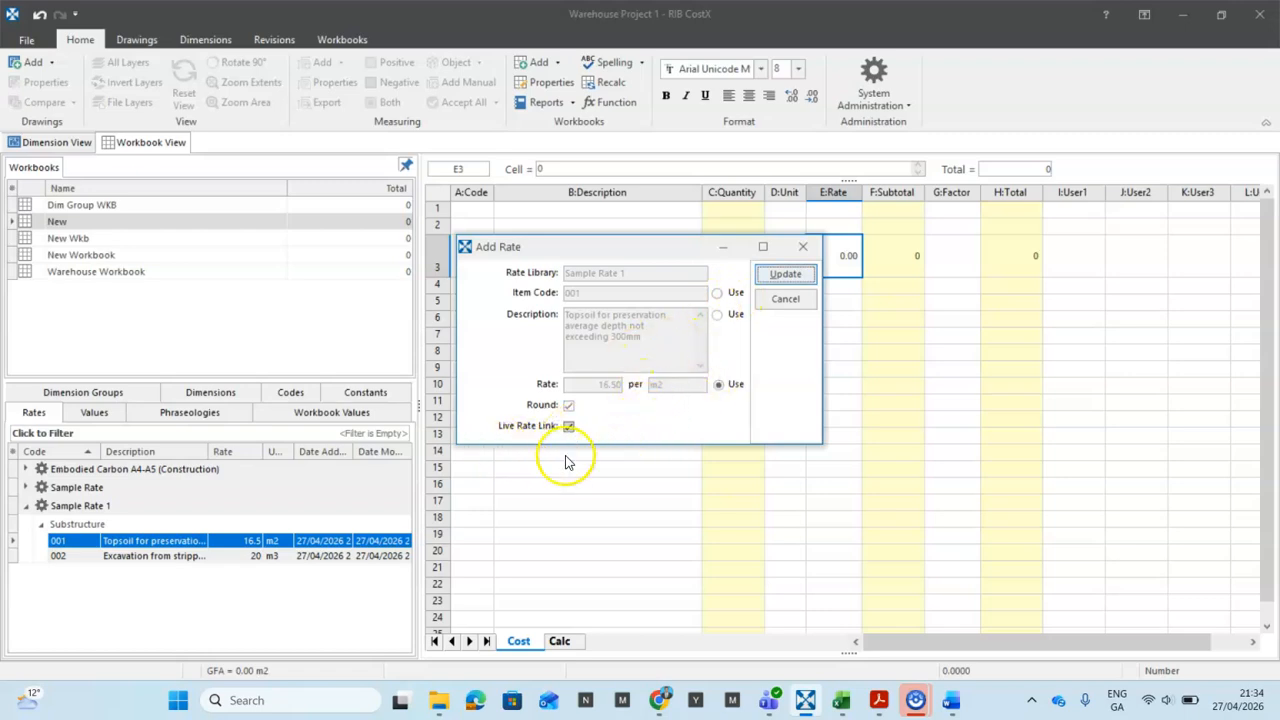
{"action": "left_click", "coordinate": [786, 273]}
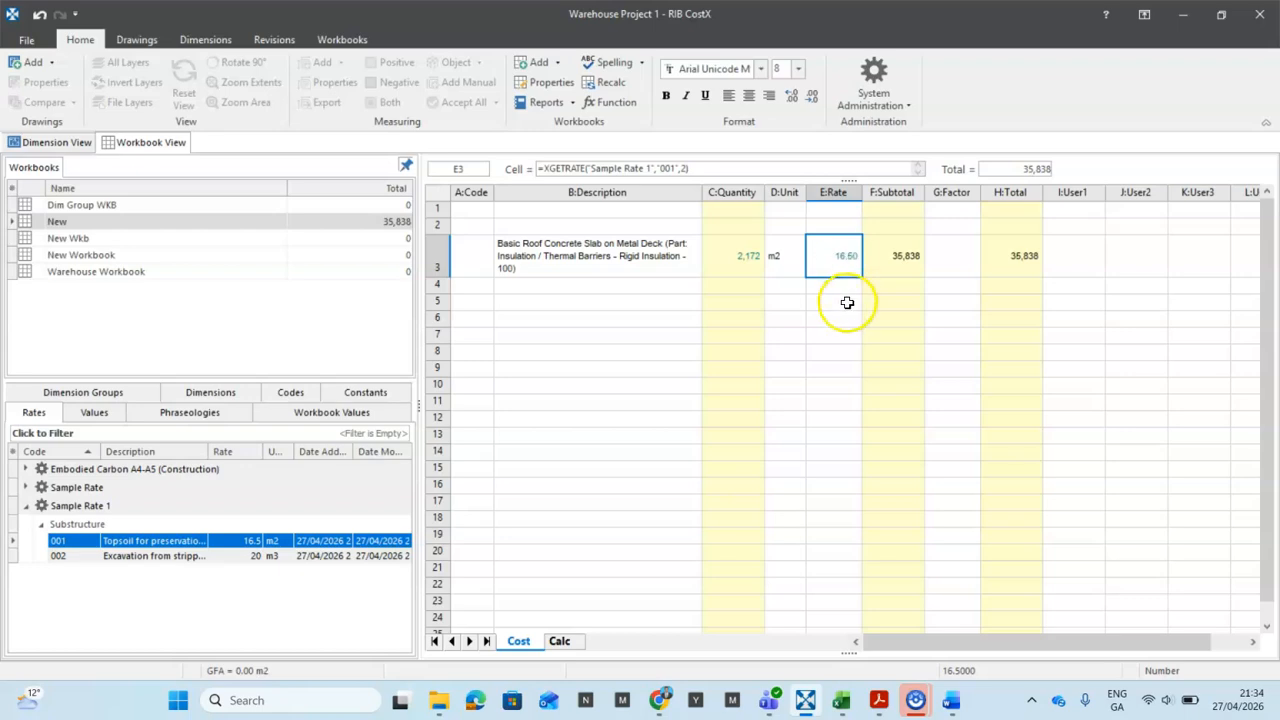
{"action": "left_click", "coordinate": [840, 302]}
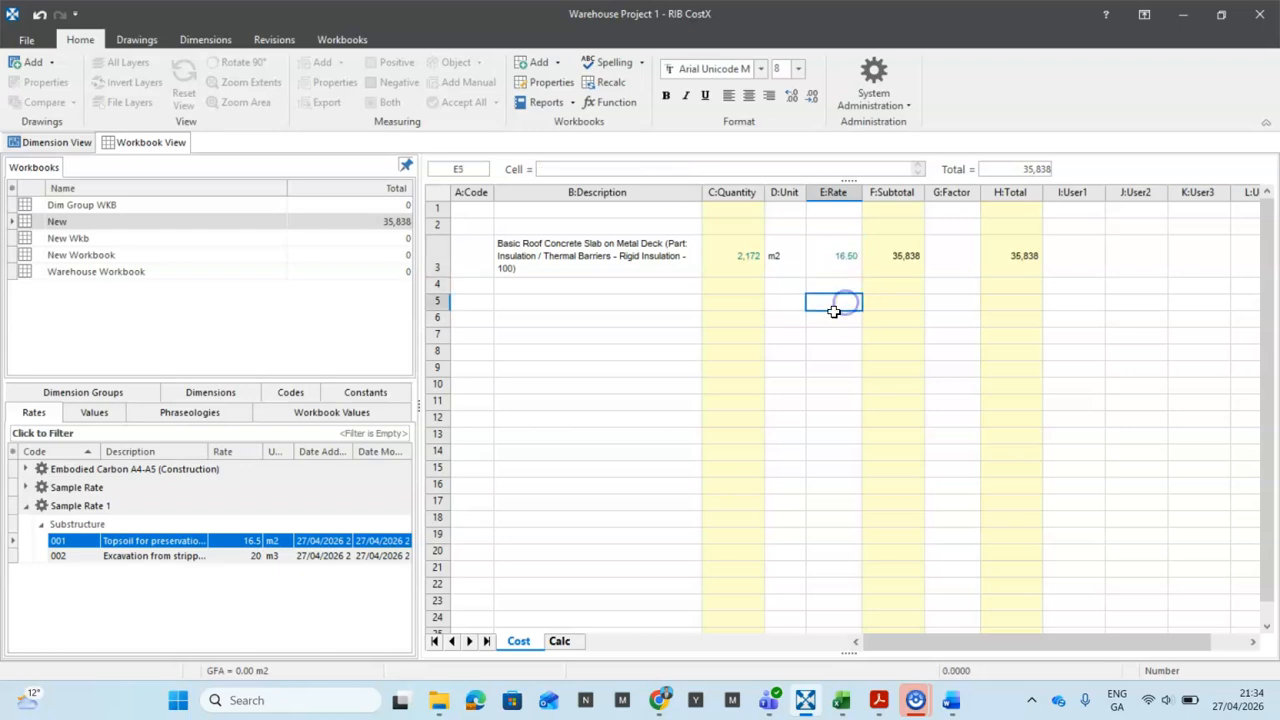
{"action": "left_click", "coordinate": [844, 256]}
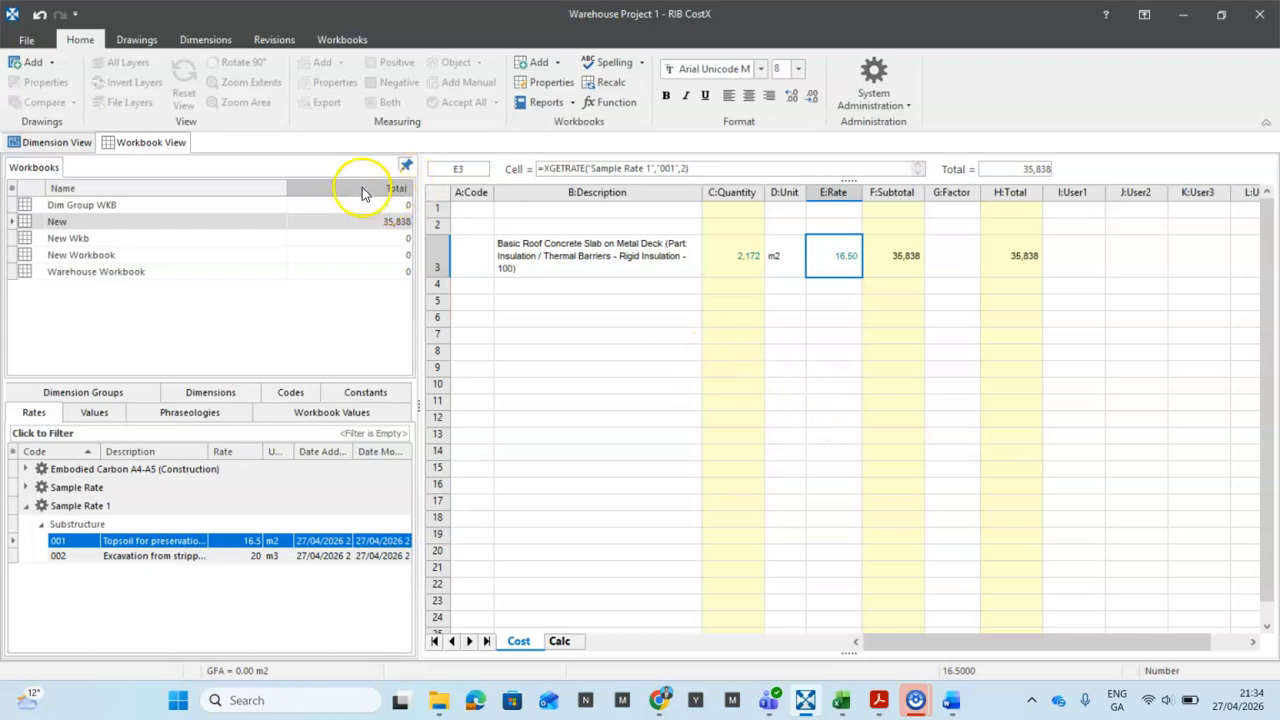
Step: Through Show Source, change item 001's Labour rate from 1.50 to 2.00, making the rate 17.00
{"action": "left_click", "coordinate": [342, 39]}
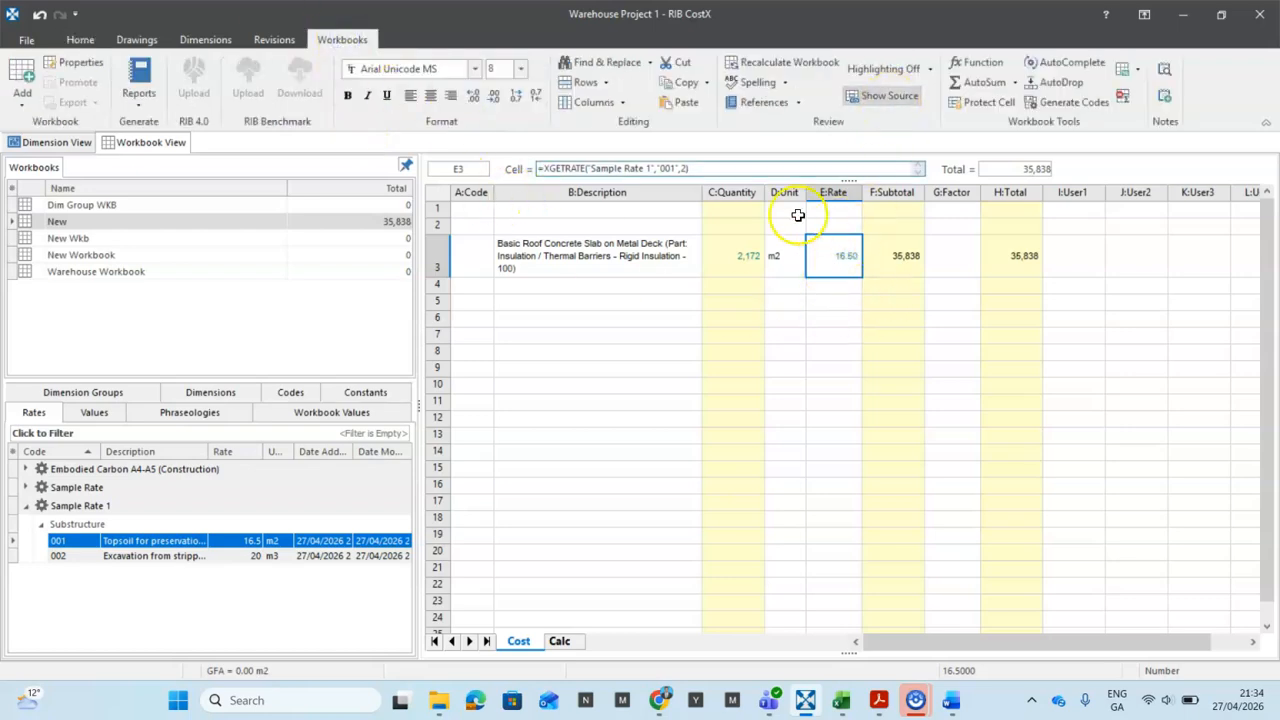
{"action": "left_click", "coordinate": [880, 97]}
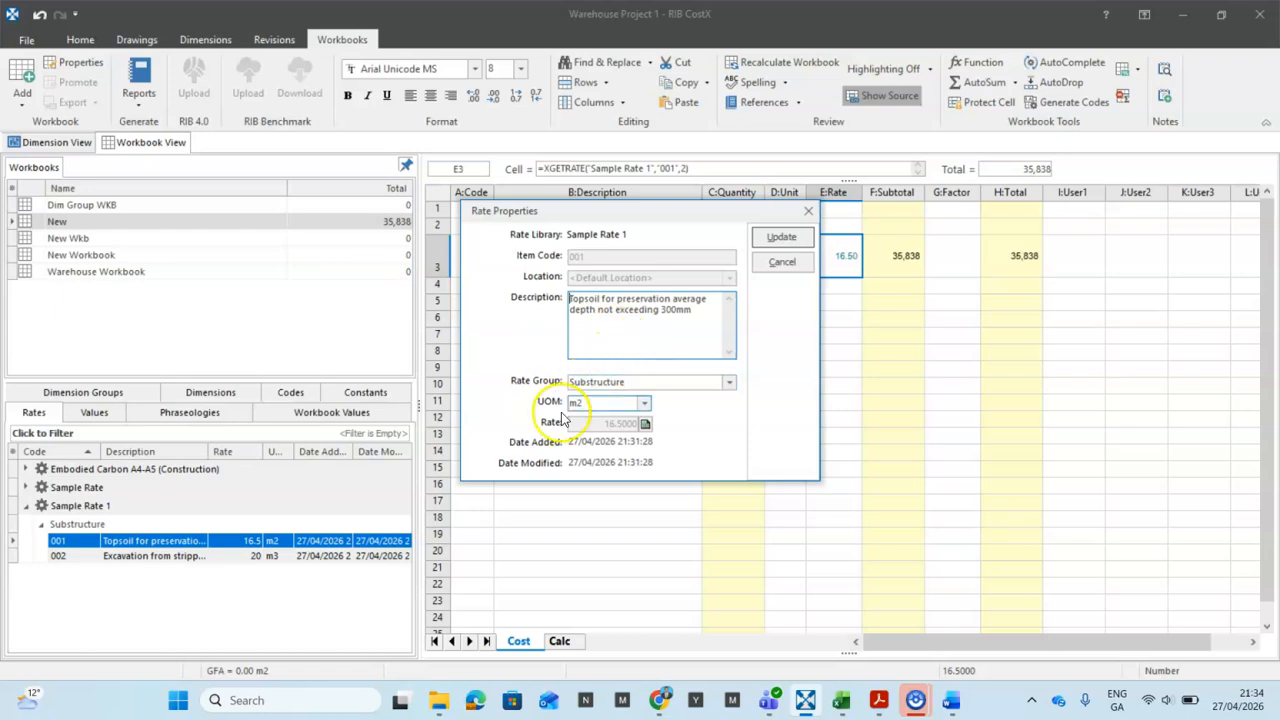
{"action": "left_click", "coordinate": [645, 426]}
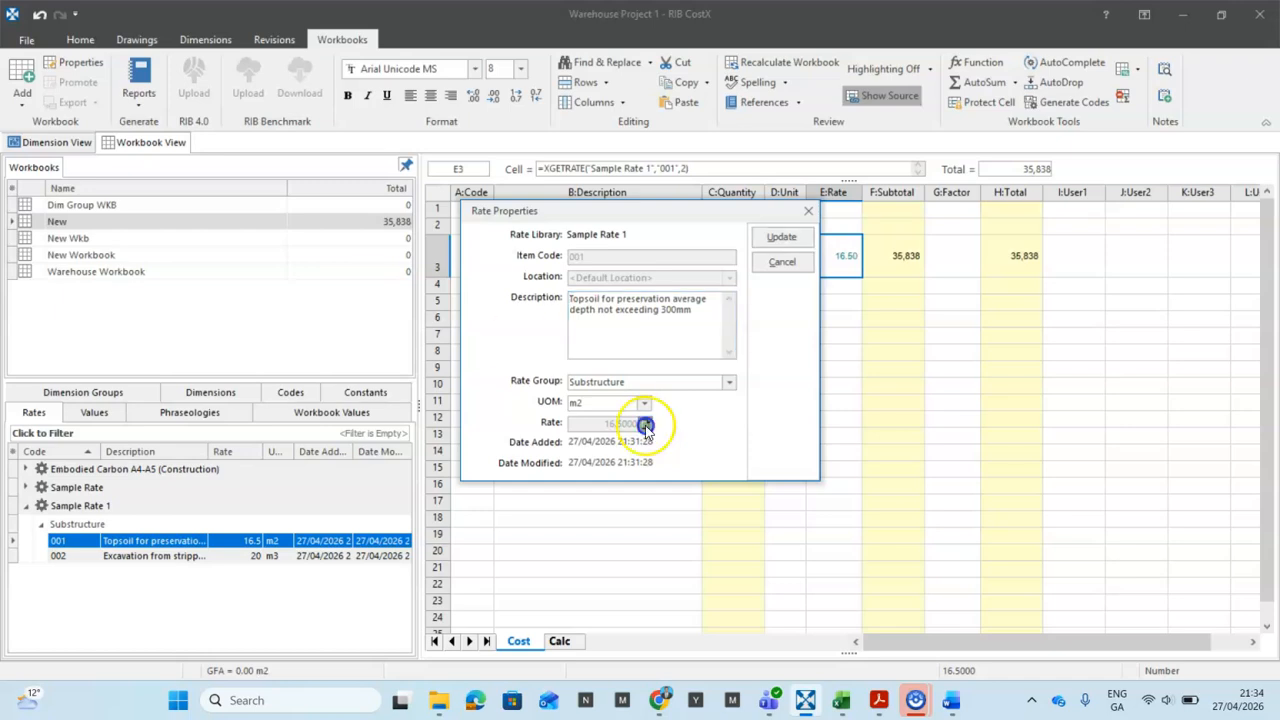
{"action": "left_click", "coordinate": [668, 242]}
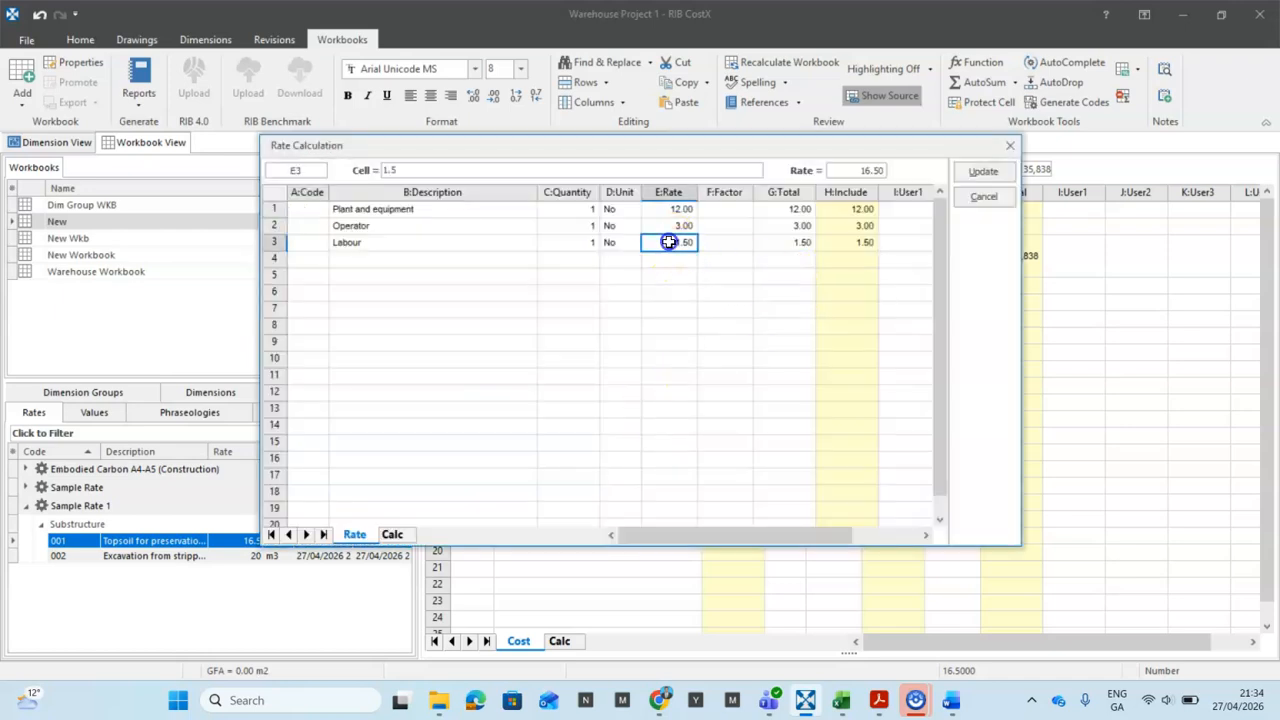
{"action": "type", "text": "2"}
{"action": "left_click", "coordinate": [672, 291]}
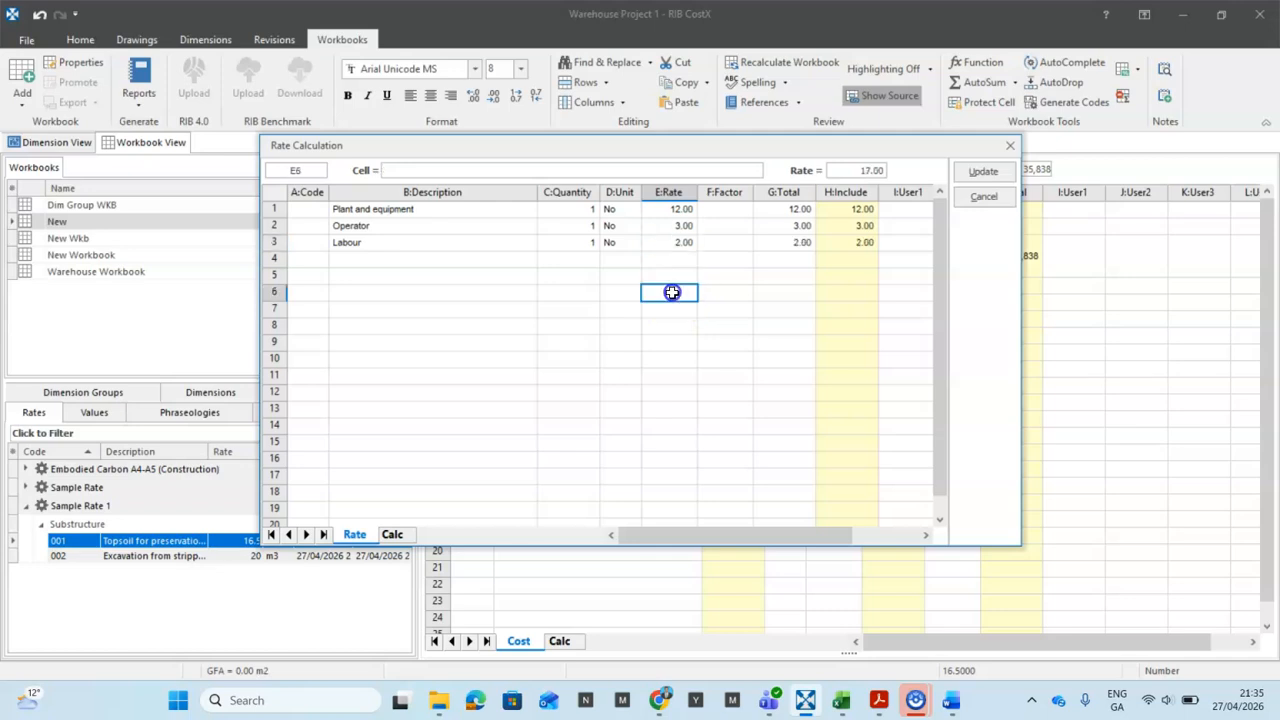
{"action": "left_click", "coordinate": [983, 170]}
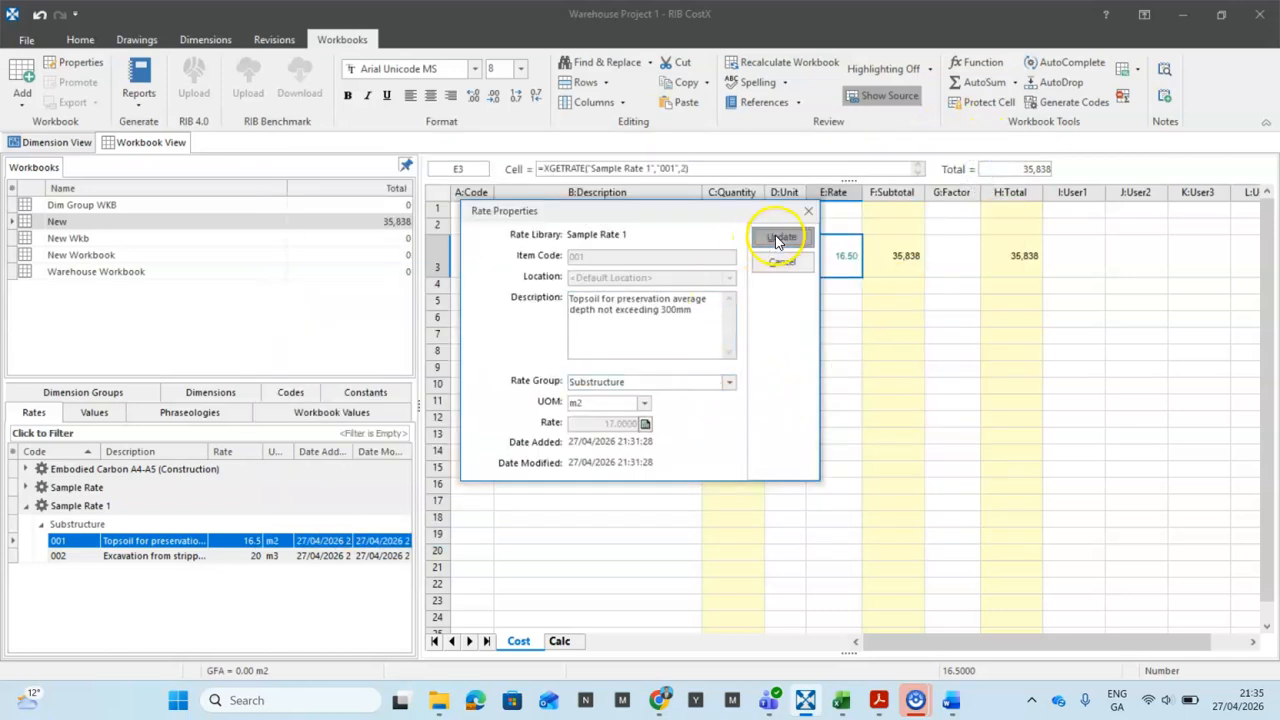
{"action": "left_click", "coordinate": [764, 243]}
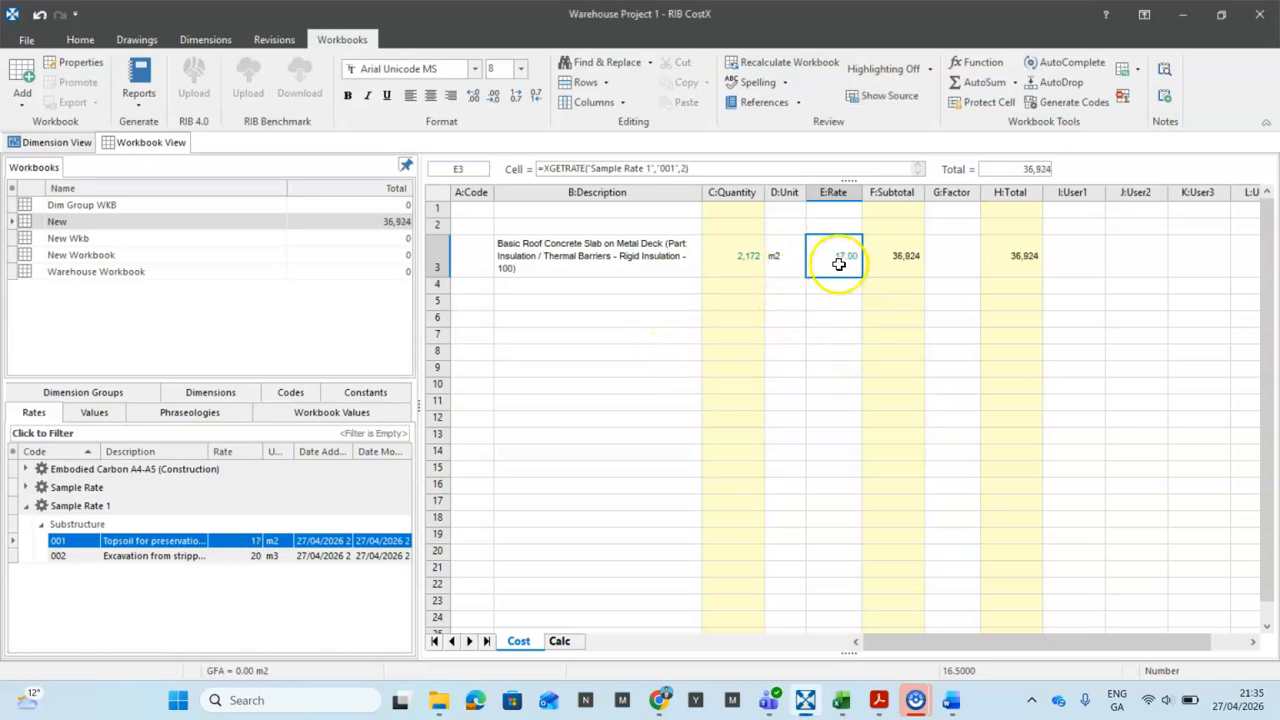